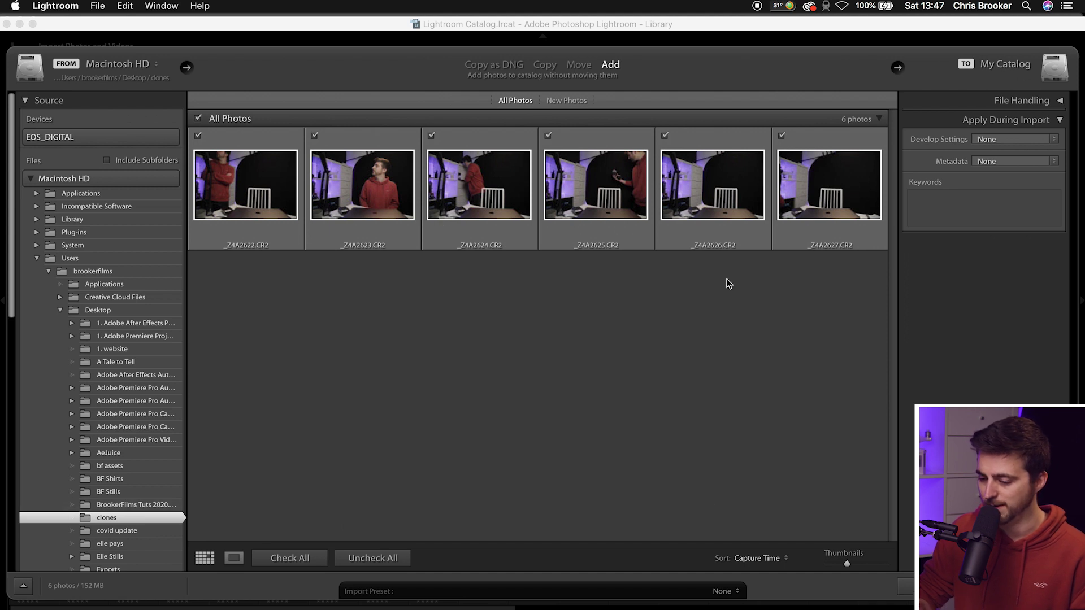
Import the six checked CR2 photos from the clones folder into the catalog and look through them enlarged, one by one
{"action": "key", "text": "Return"}
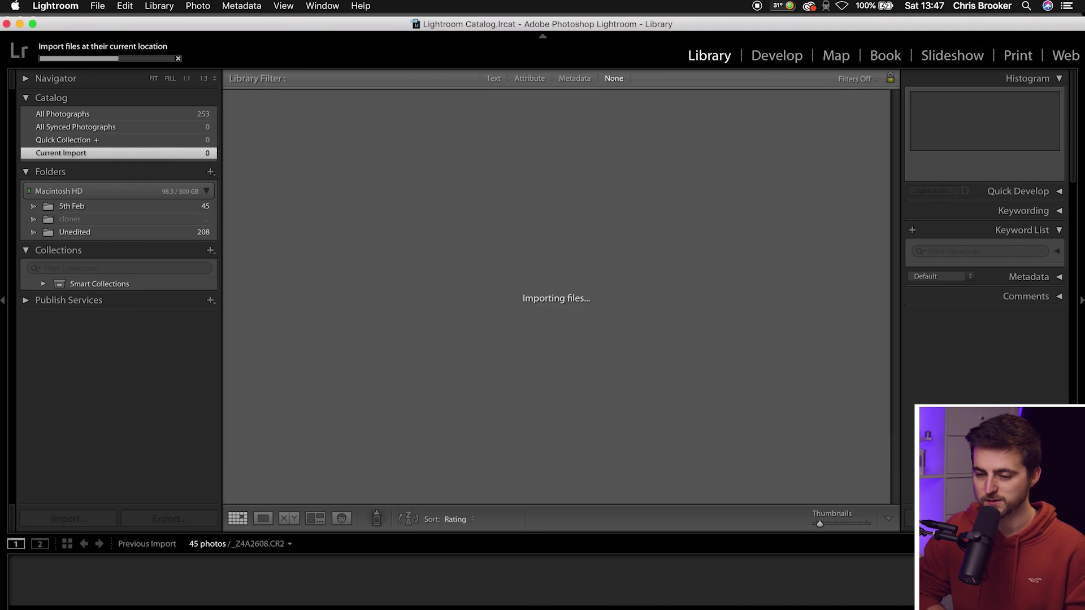
{"action": "double_click", "coordinate": [255, 134]}
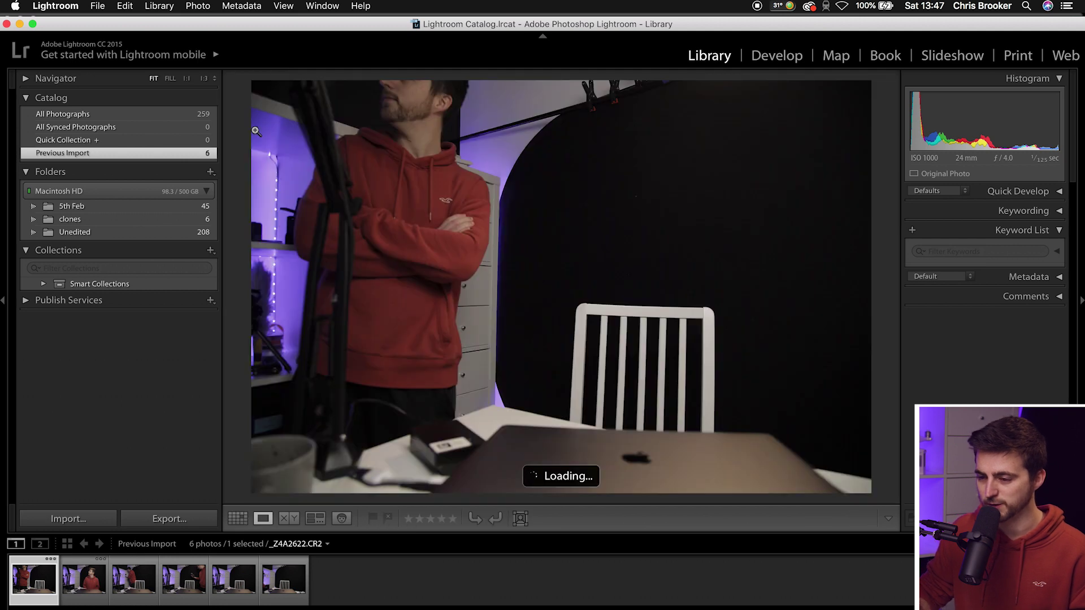
{"action": "left_click", "coordinate": [83, 580]}
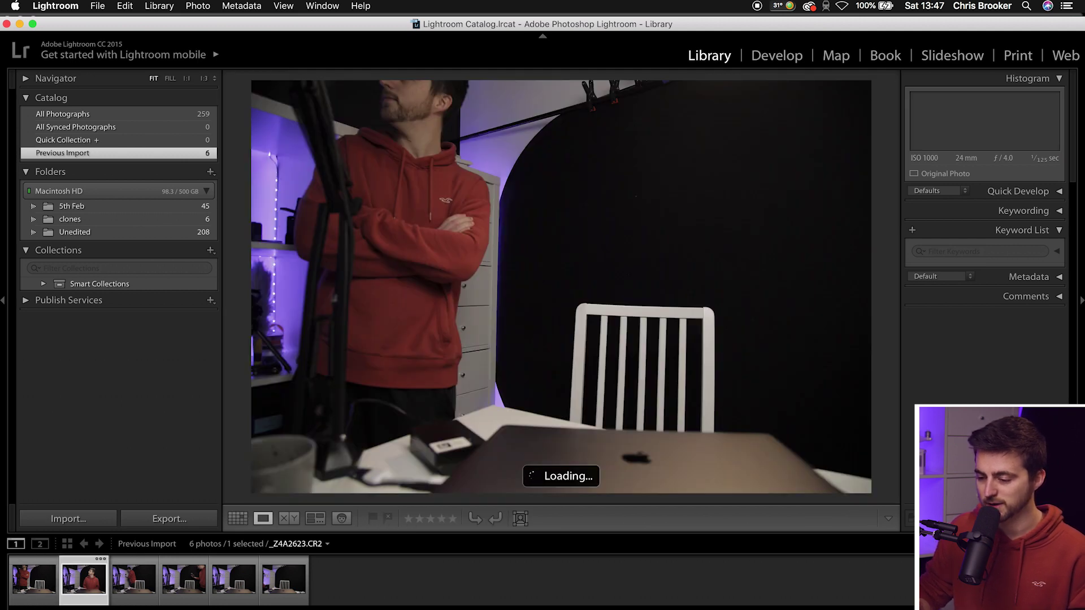
{"action": "left_click", "coordinate": [133, 579]}
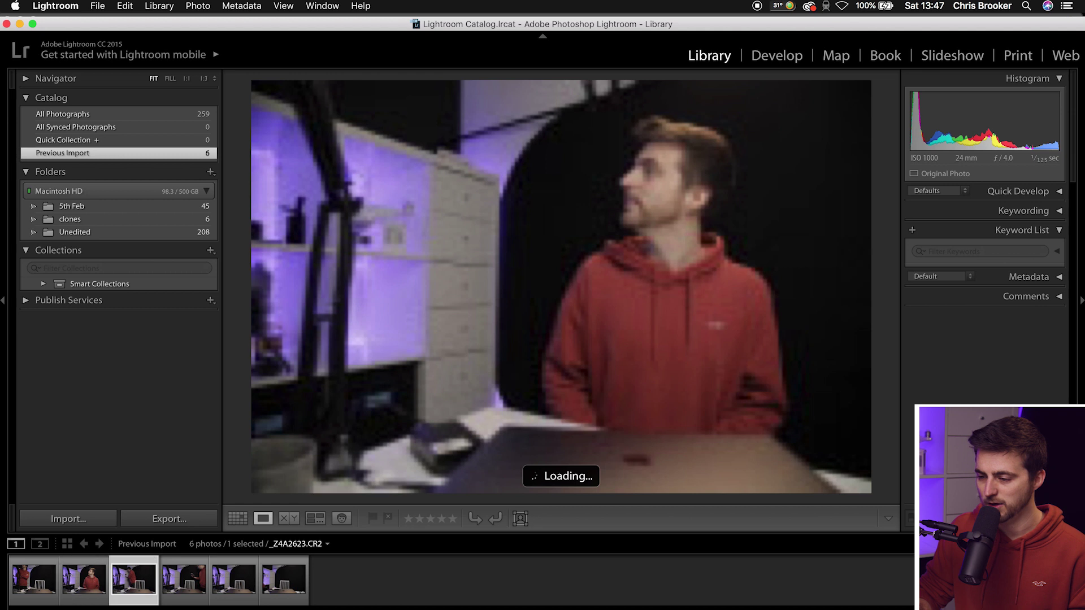
{"action": "left_click", "coordinate": [183, 579]}
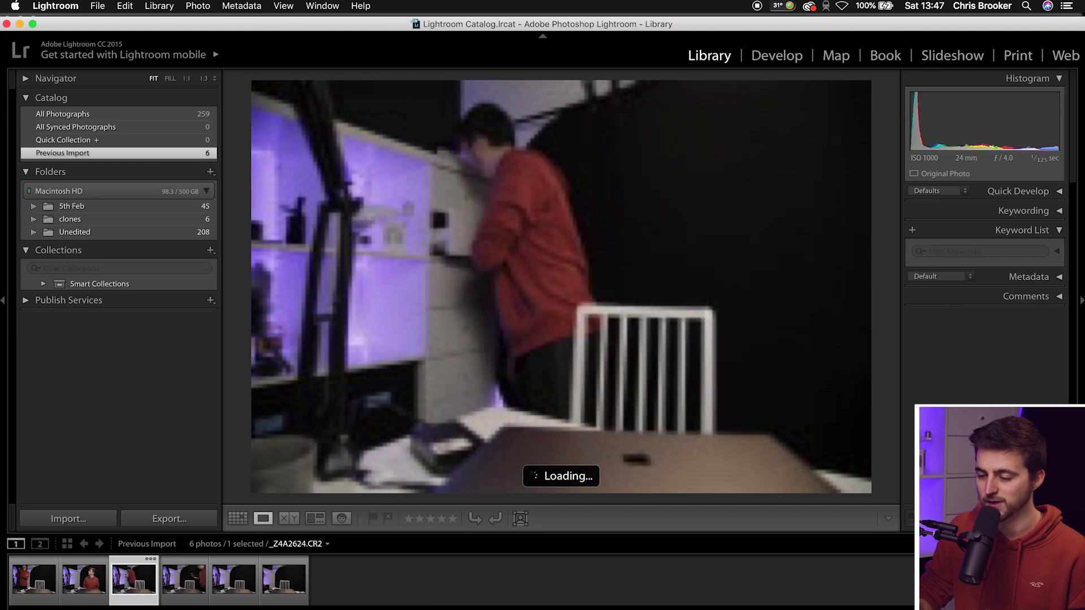
{"action": "key", "text": "Right"}
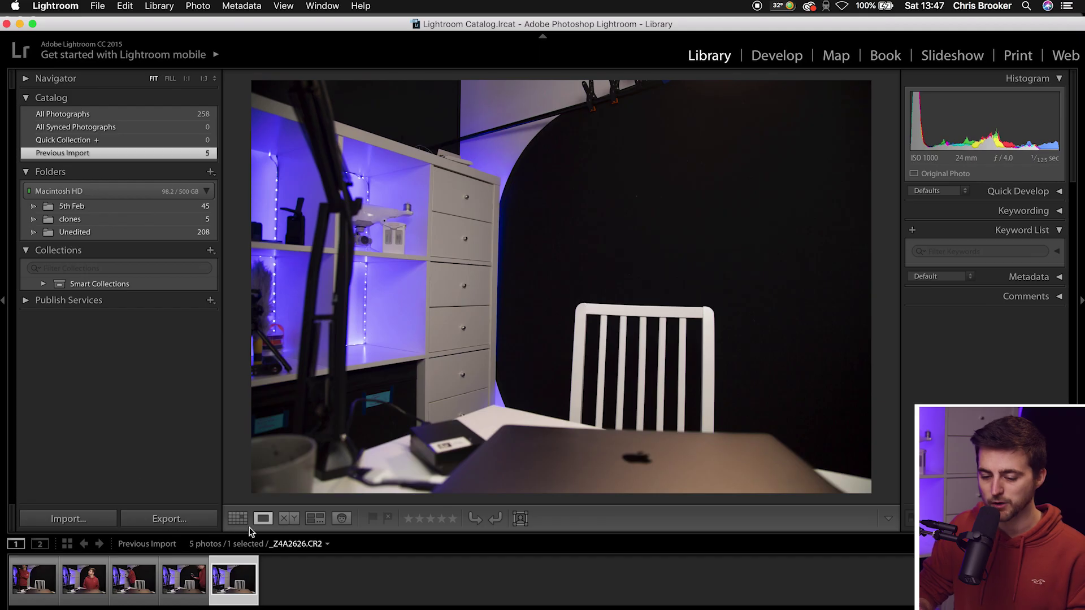
Open _Z4A2623.CR2 for developing and set its contrast to +36 and its temperature to 5,196
{"action": "left_click", "coordinate": [88, 590]}
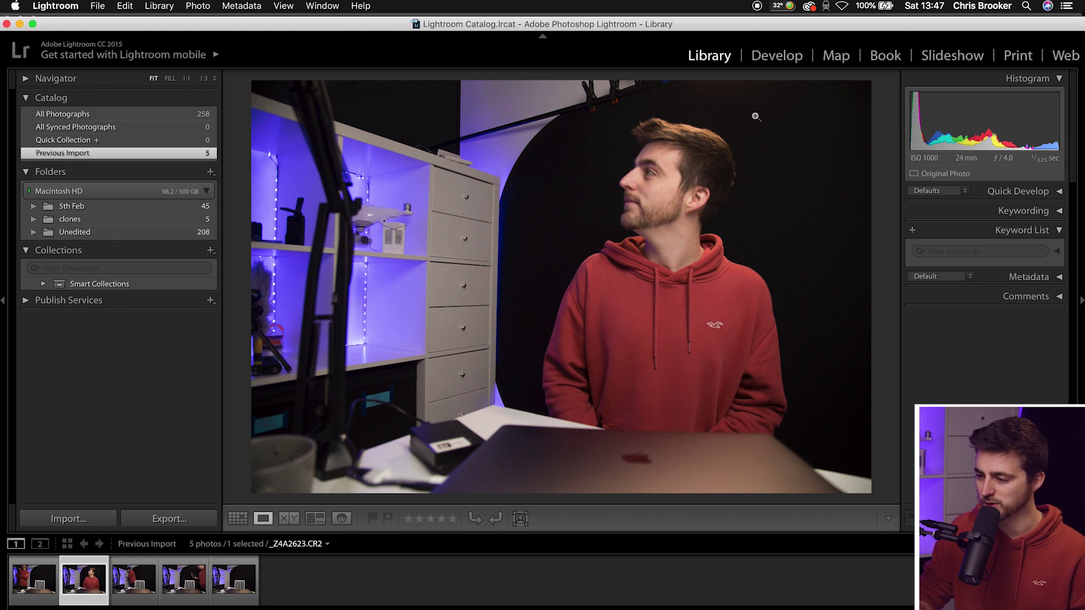
{"action": "left_click", "coordinate": [776, 58]}
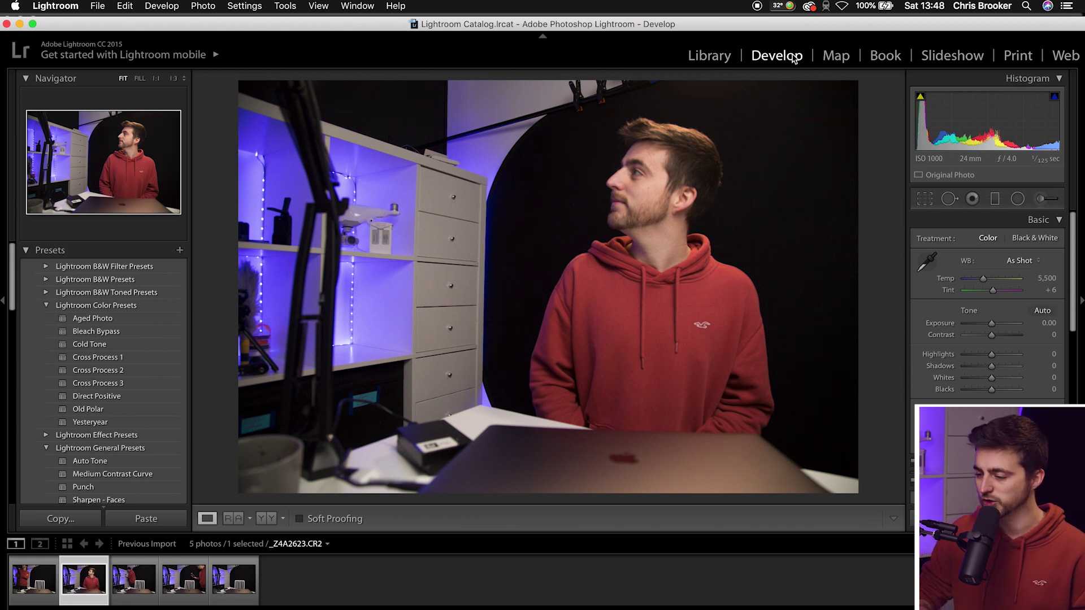
{"action": "scroll", "coordinate": [1006, 323], "scroll_direction": "down", "scroll_amount": 2}
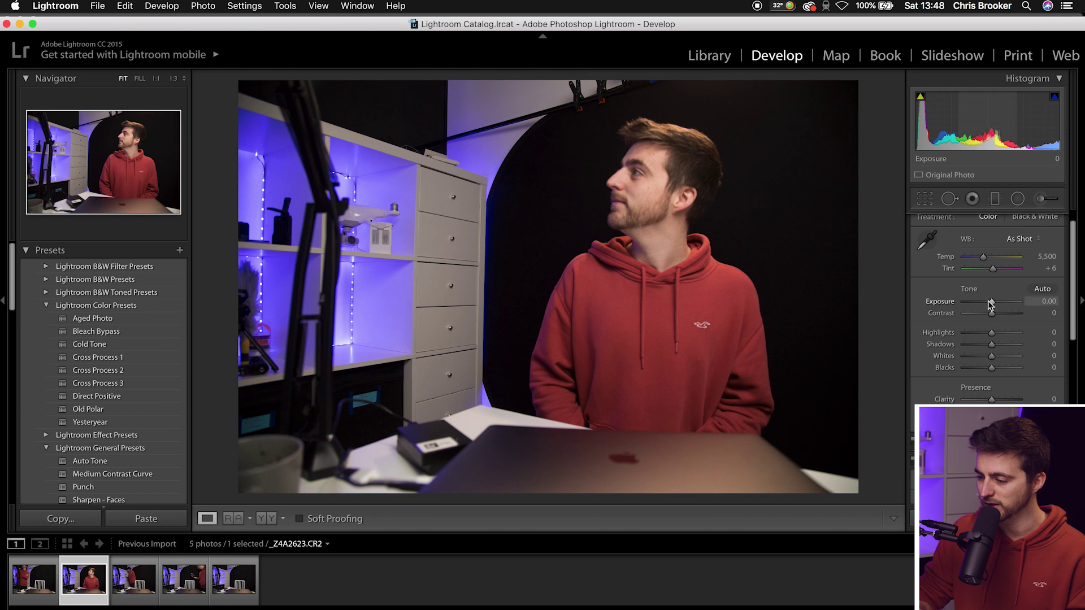
{"action": "double_click", "coordinate": [993, 303]}
{"action": "left_click_drag", "start_coordinate": [992, 314], "coordinate": [1003, 320]}
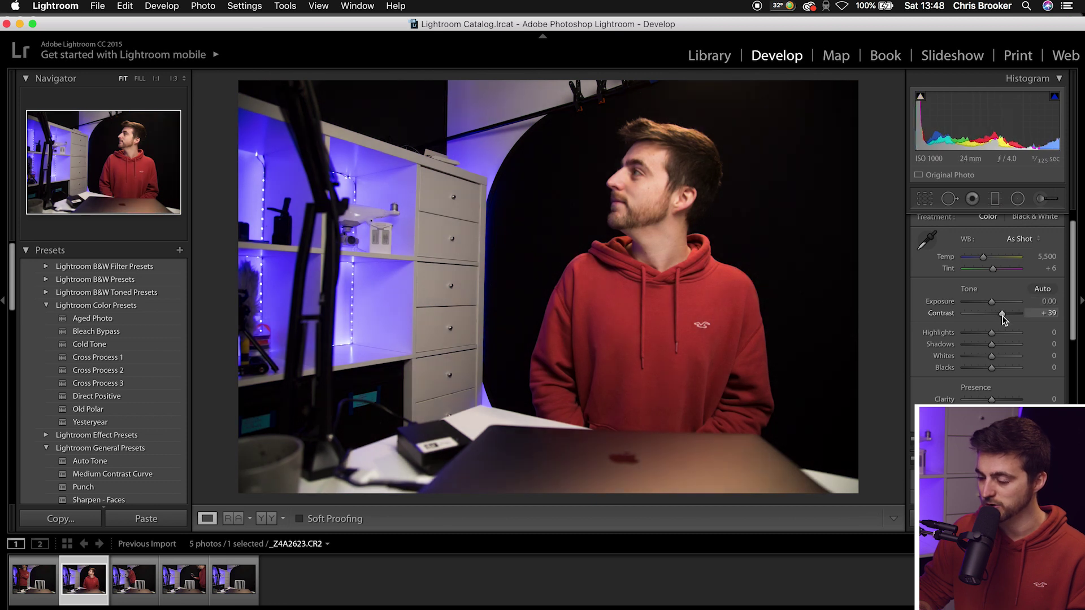
{"action": "left_click_drag", "start_coordinate": [983, 258], "coordinate": [983, 261]}
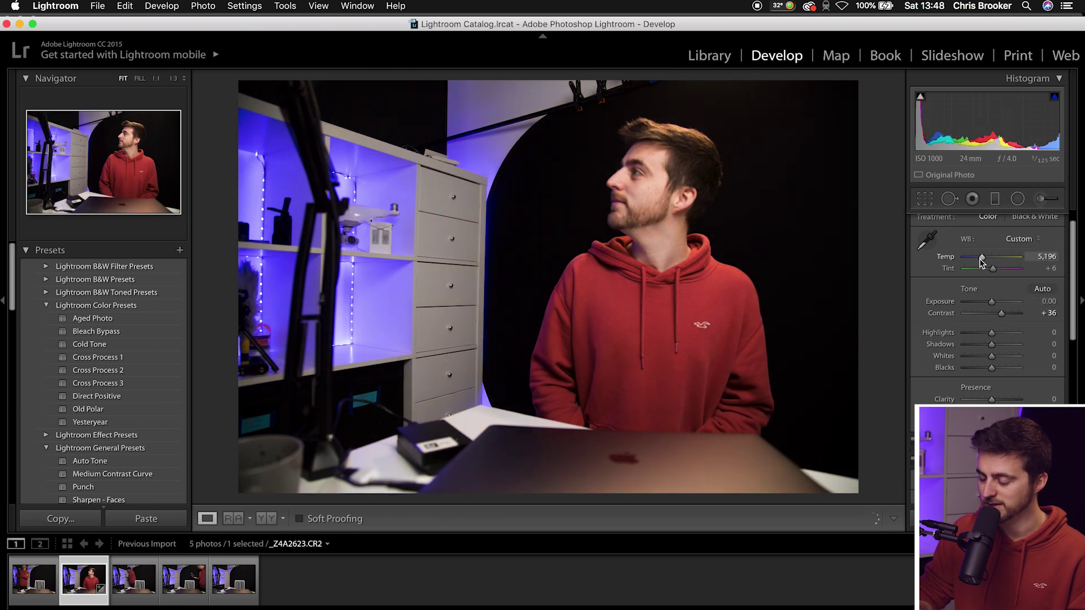
Set highlights to -14, shadows to +29, whites to +26, vibrance to +45, saturation to +14, red hue to -6 and yellow hue to -28
{"action": "left_click_drag", "start_coordinate": [992, 333], "coordinate": [1006, 395]}
{"action": "scroll", "coordinate": [998, 373], "scroll_direction": "down", "scroll_amount": 1}
{"action": "left_click", "coordinate": [1006, 394]}
{"action": "left_click", "coordinate": [1001, 403]}
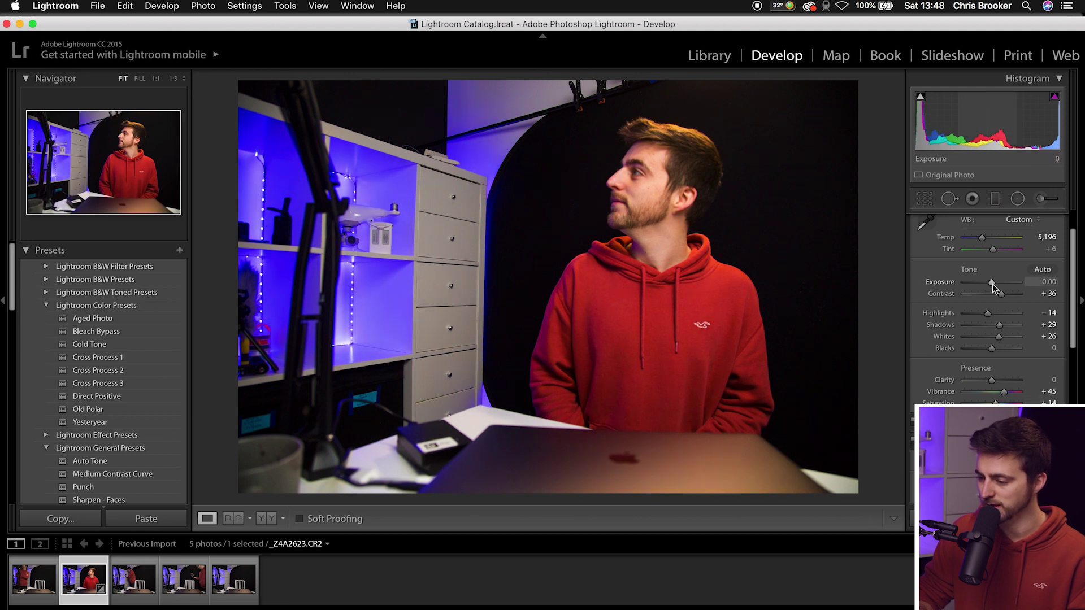
{"action": "scroll", "coordinate": [1003, 301], "scroll_direction": "down", "scroll_amount": 5}
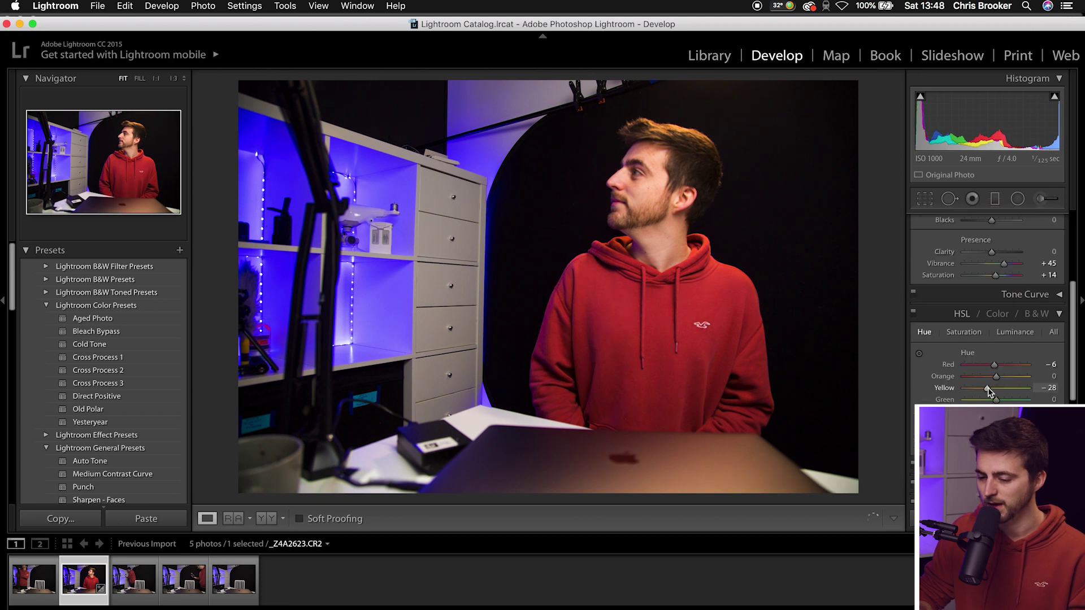
Copy the edited photo's develop settings, leaving crop excluded, and paste them onto _Z4A2622.CR2
{"action": "left_click", "coordinate": [70, 522]}
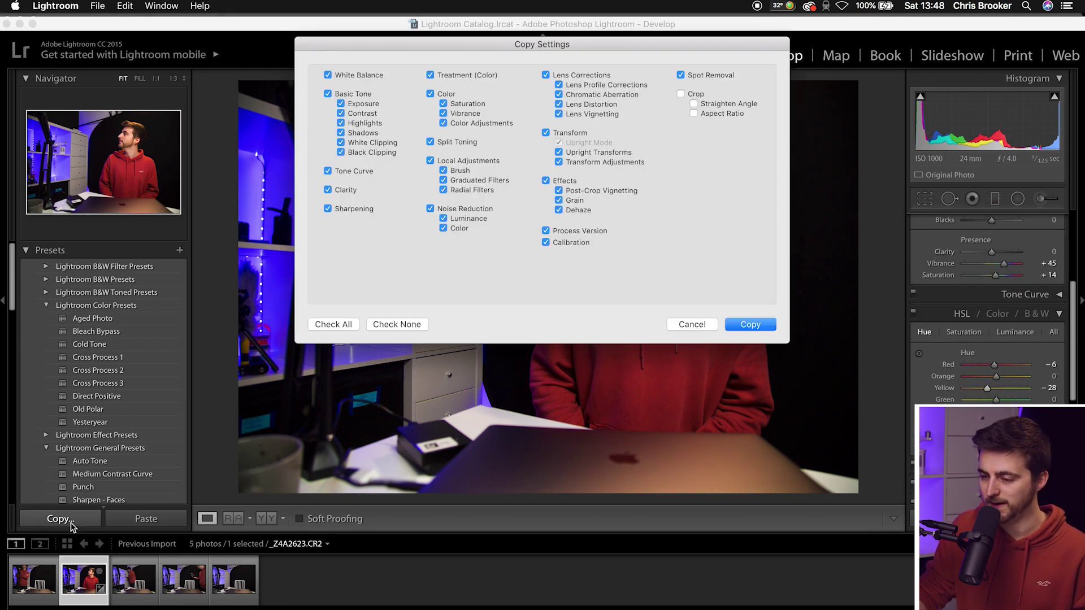
{"action": "key", "text": "Return"}
{"action": "key", "text": "Left"}
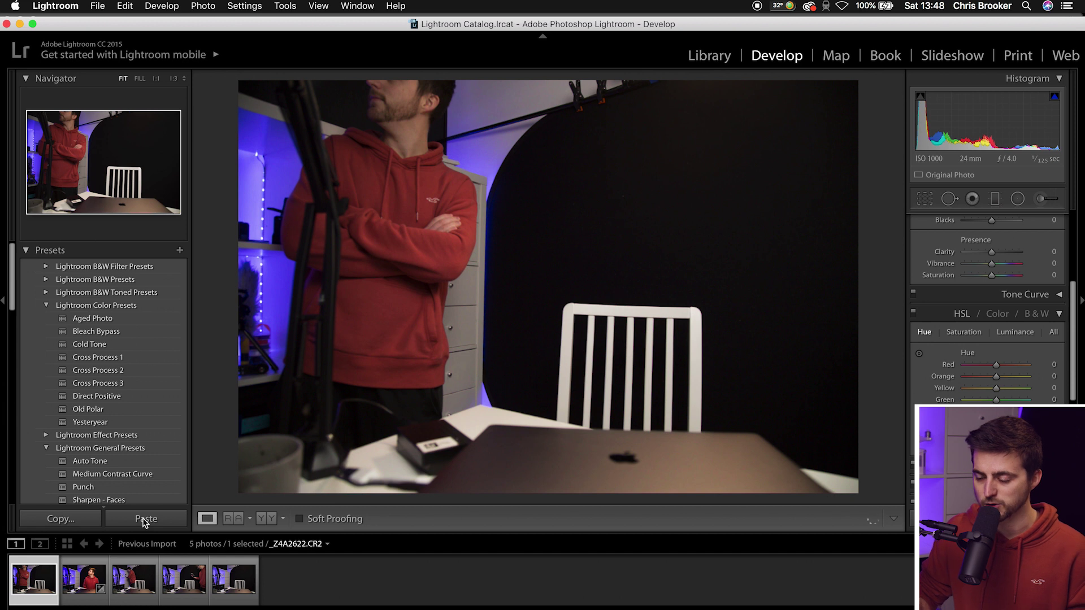
{"action": "left_click", "coordinate": [145, 519]}
Paste the copied develop settings onto _Z4A2624.CR2, _Z4A2625.CR2 and _Z4A2626.CR2 in turn
{"action": "key", "text": "Right"}
{"action": "key", "text": "Right"}
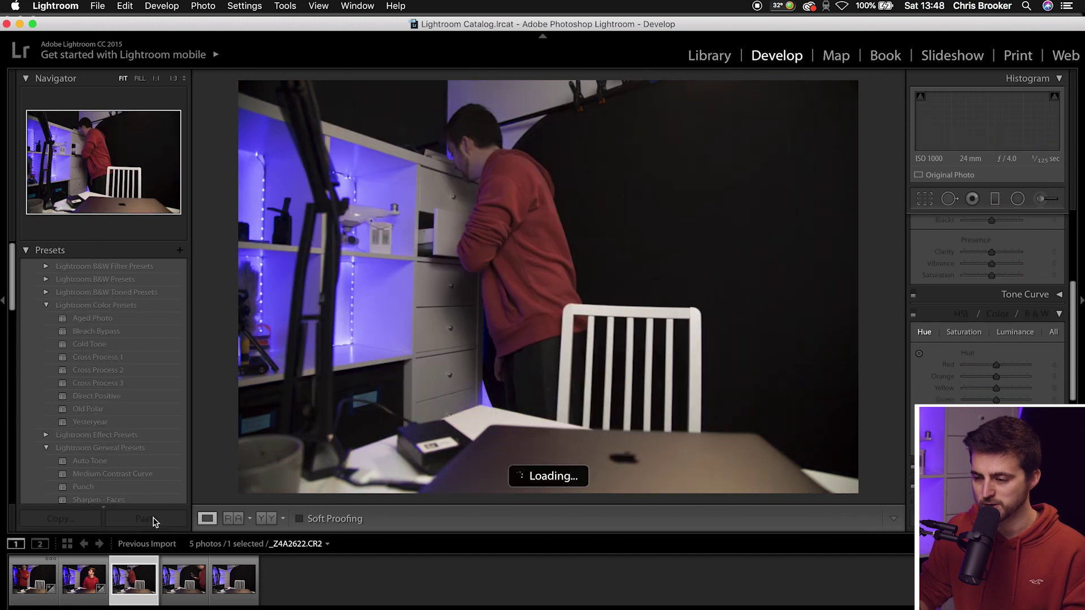
{"action": "left_click", "coordinate": [153, 519]}
{"action": "key", "text": "Right"}
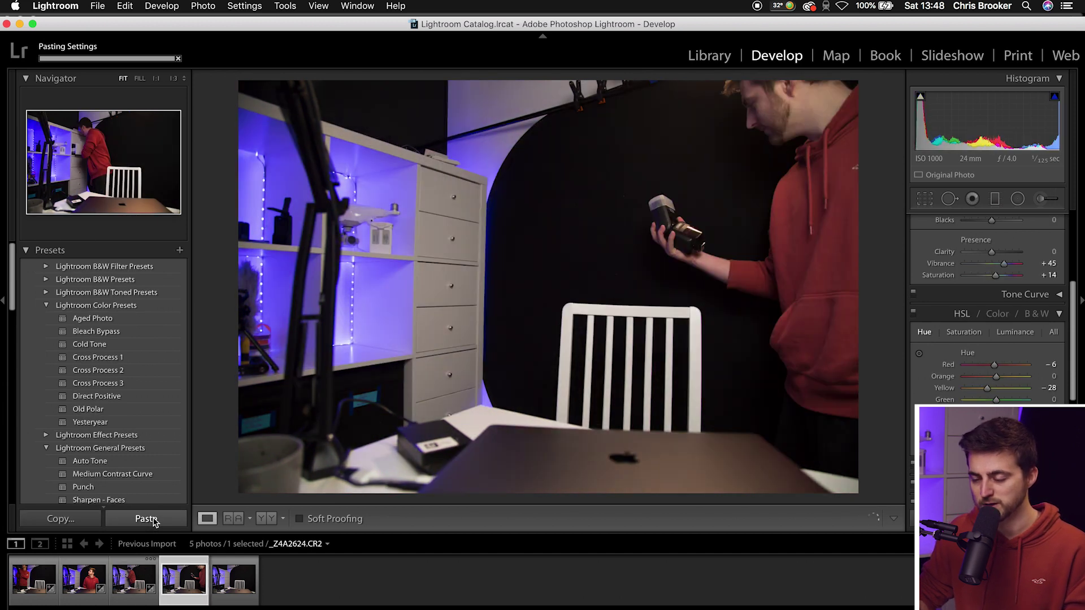
{"action": "left_click", "coordinate": [153, 519]}
{"action": "key", "text": "Right"}
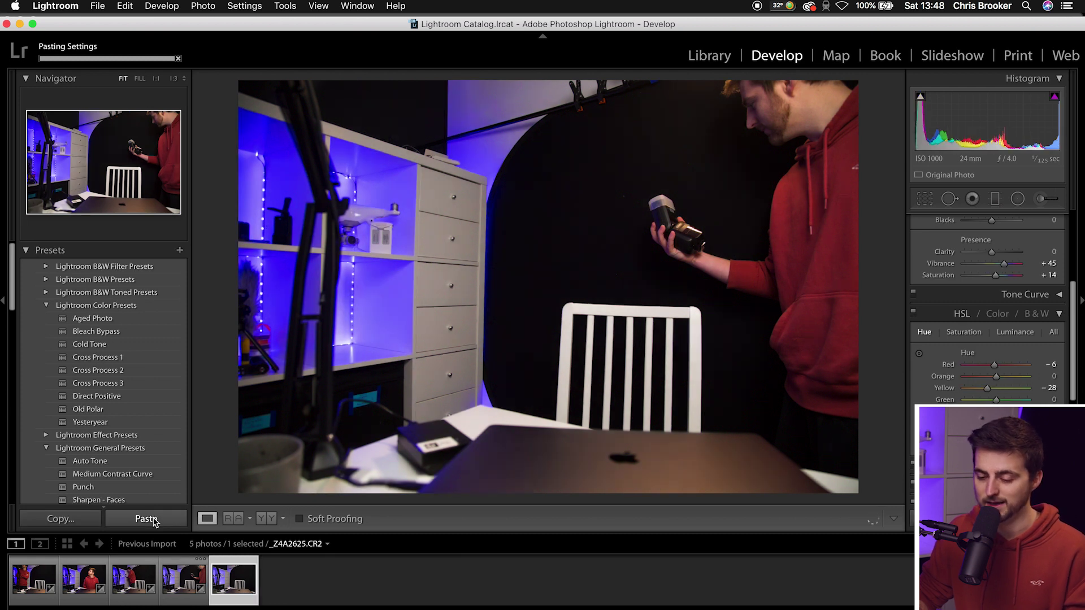
{"action": "left_click", "coordinate": [159, 520]}
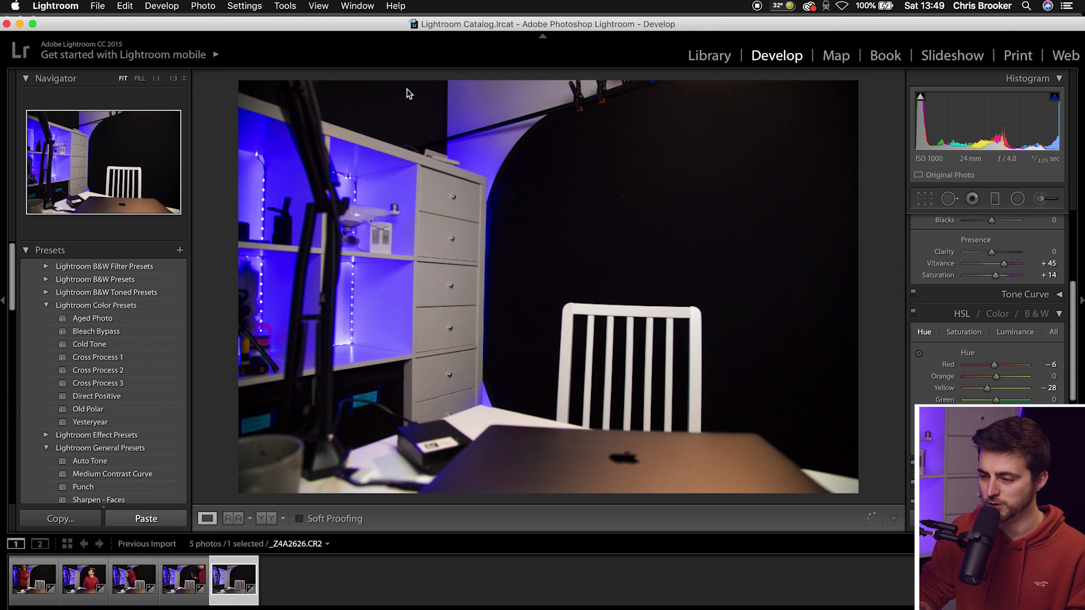
Return to the Library, show the photos as a grid and select all five of them
{"action": "left_click", "coordinate": [711, 56]}
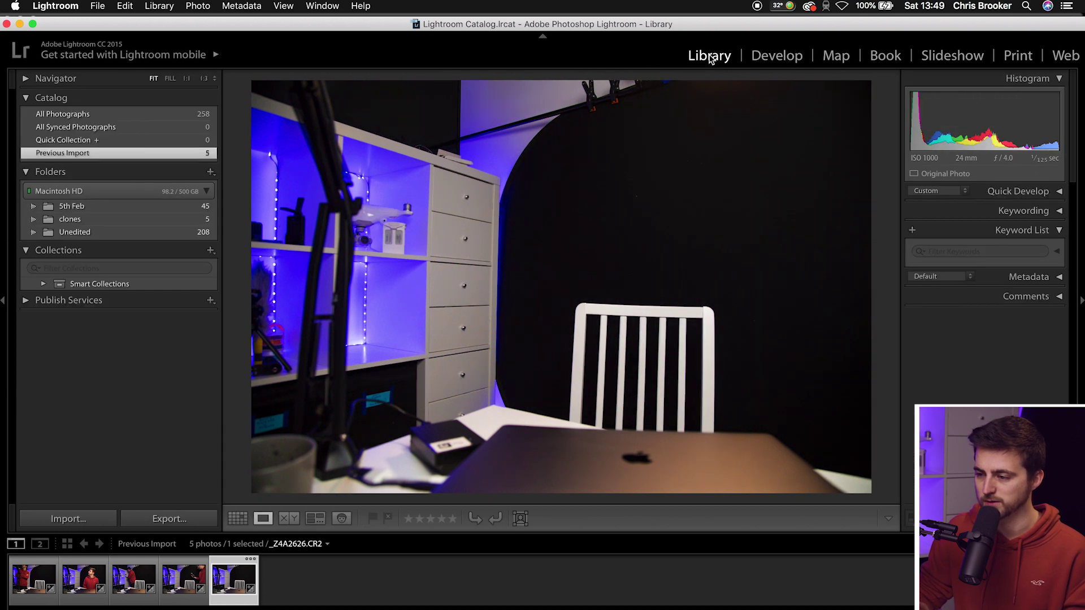
{"action": "left_click", "coordinate": [238, 519]}
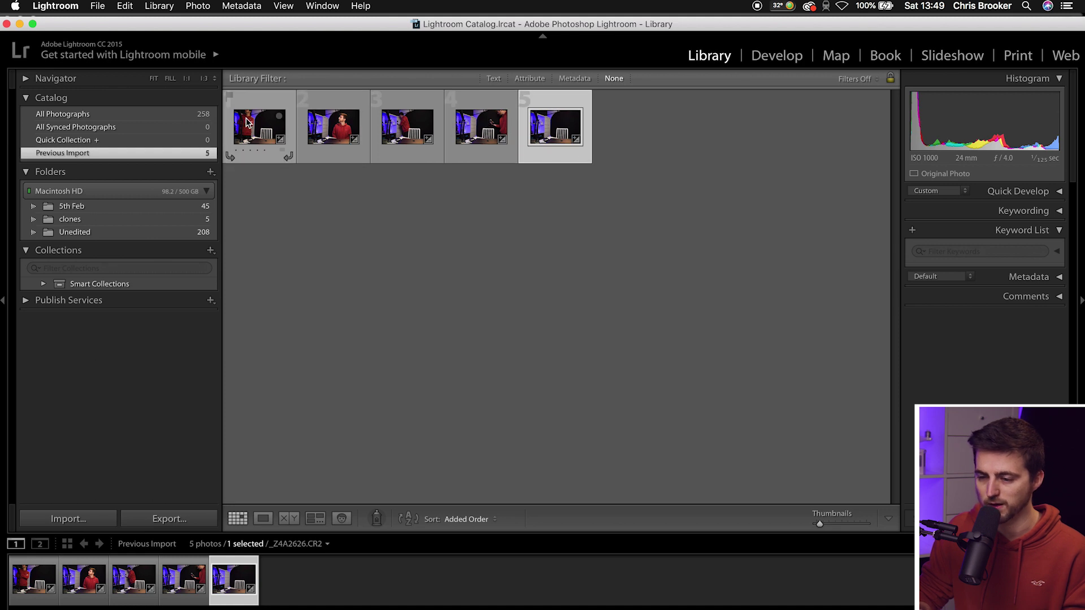
{"action": "left_click", "coordinate": [629, 191]}
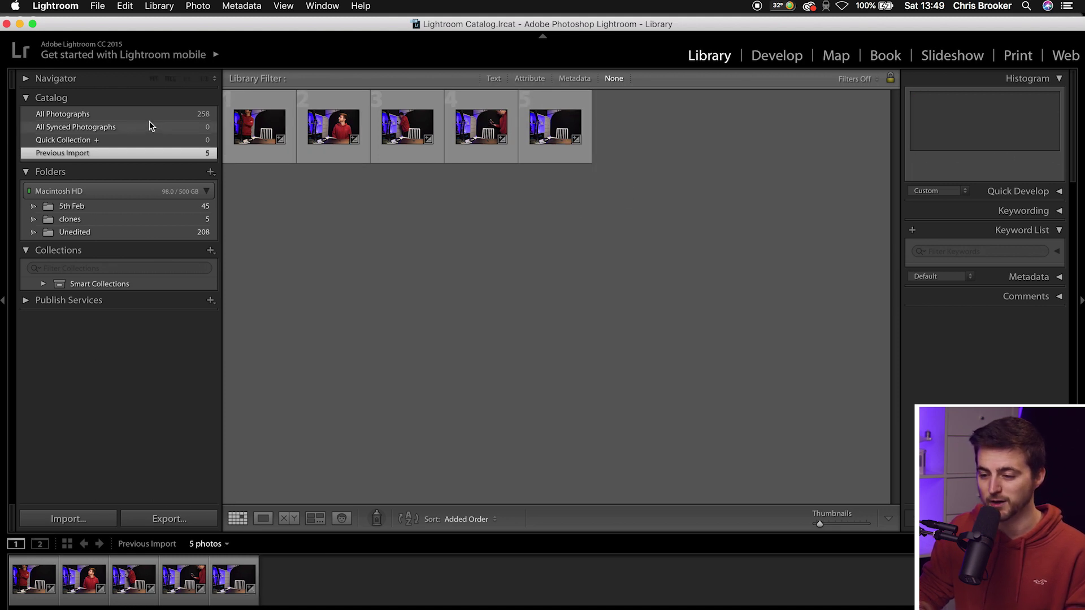
{"action": "left_click", "coordinate": [588, 136]}
{"action": "left_click", "coordinate": [273, 133], "text": "shift"}
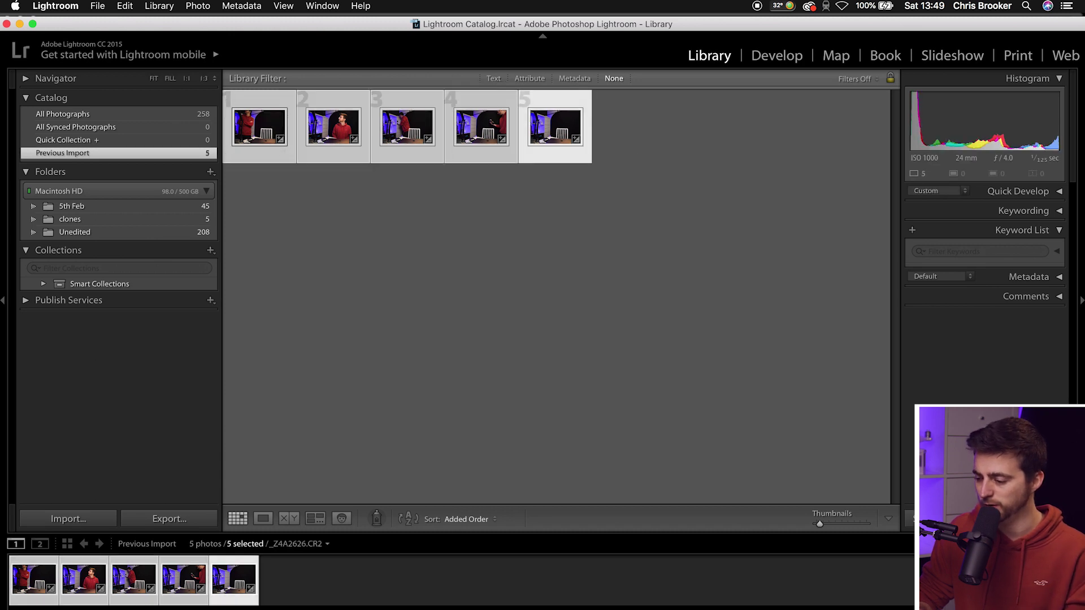
{"action": "key", "text": "super+shift+s"}
{"action": "key", "text": "Return"}
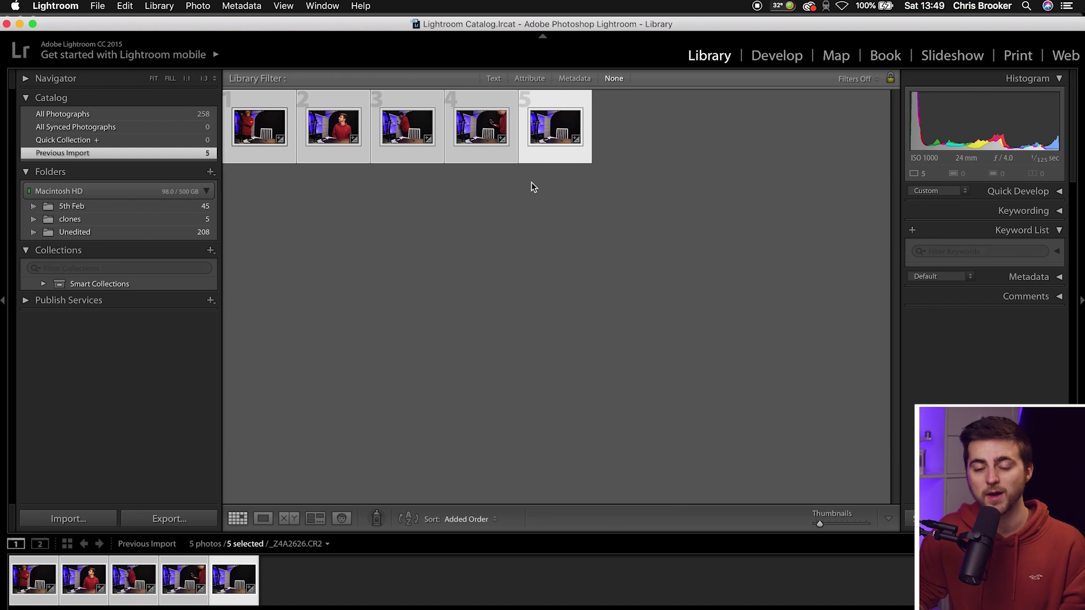
Export the five selected photos as JPGs into a new folder named Export inside the clones folder on the Desktop
{"action": "left_click", "coordinate": [169, 518]}
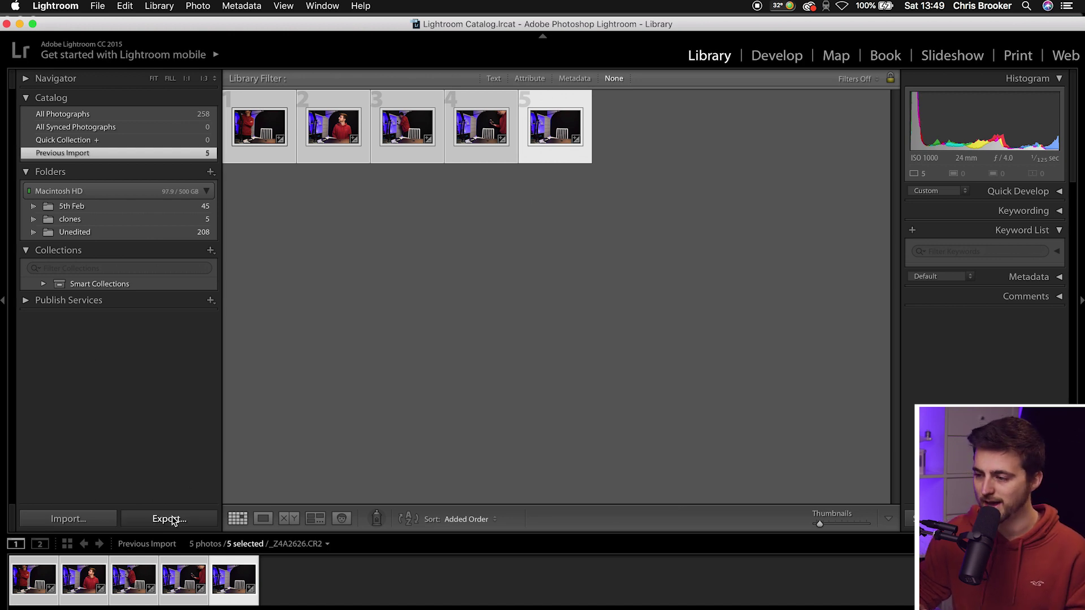
{"action": "left_click", "coordinate": [796, 183]}
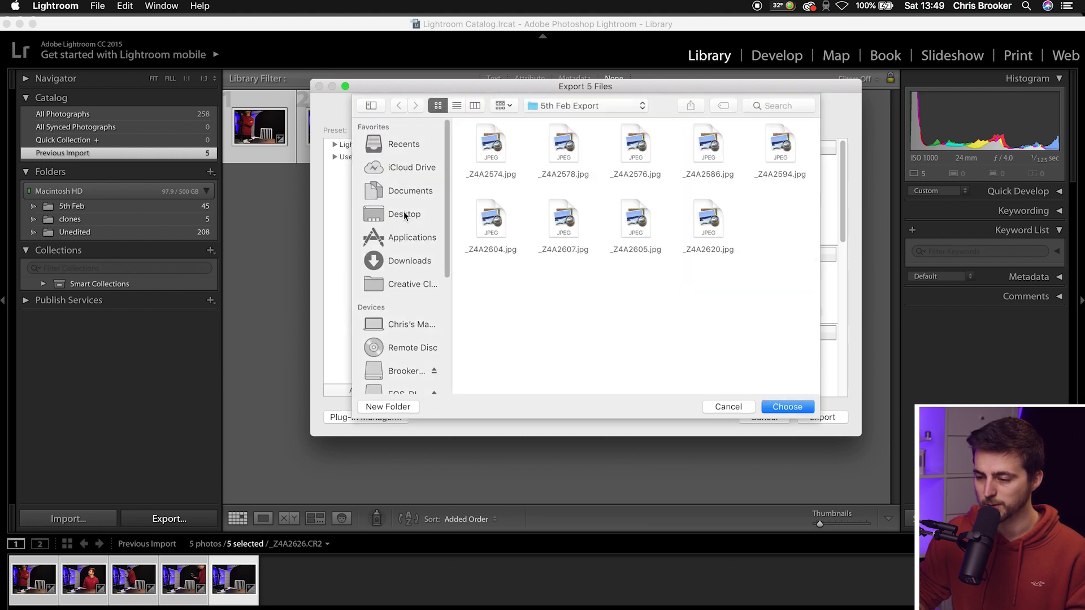
{"action": "left_click", "coordinate": [404, 214]}
{"action": "double_click", "coordinate": [492, 144]}
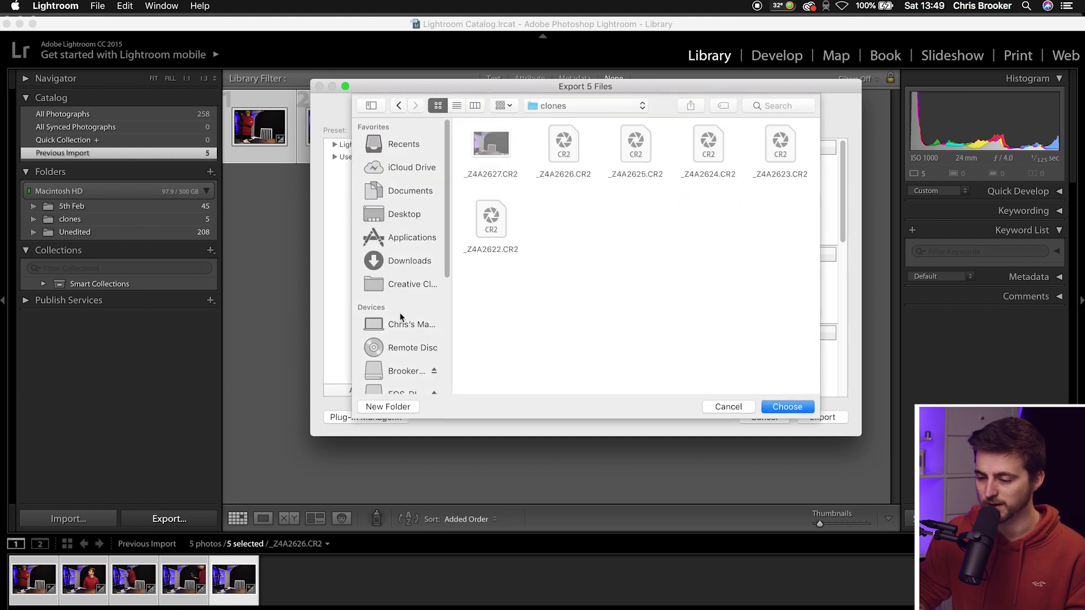
{"action": "left_click", "coordinate": [388, 407]}
{"action": "type", "text": "Export"}
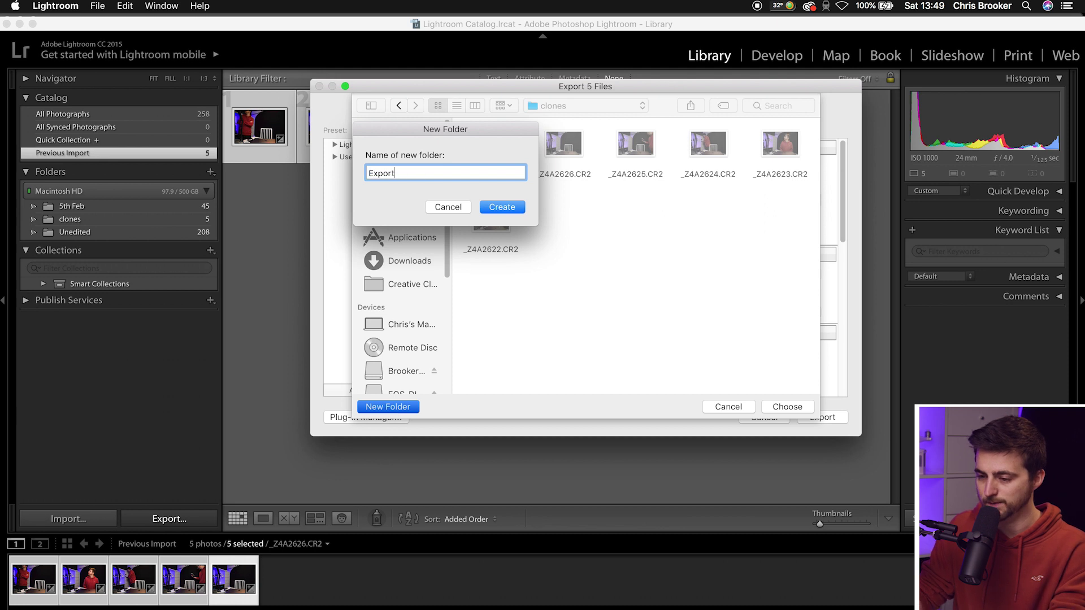
{"action": "key", "text": "Return"}
{"action": "left_click", "coordinate": [778, 408]}
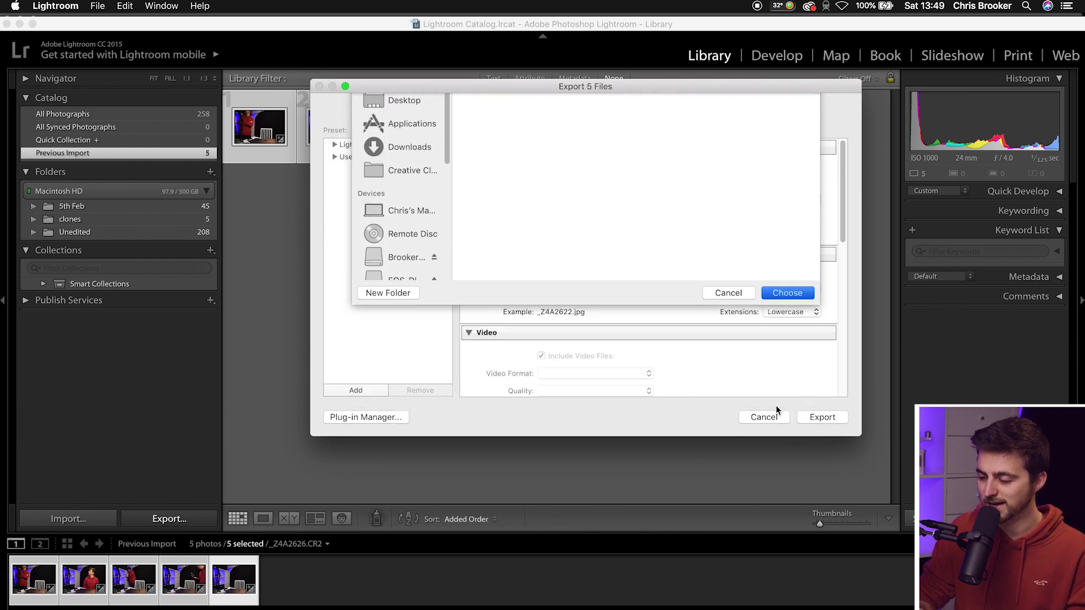
{"action": "left_click", "coordinate": [823, 417]}
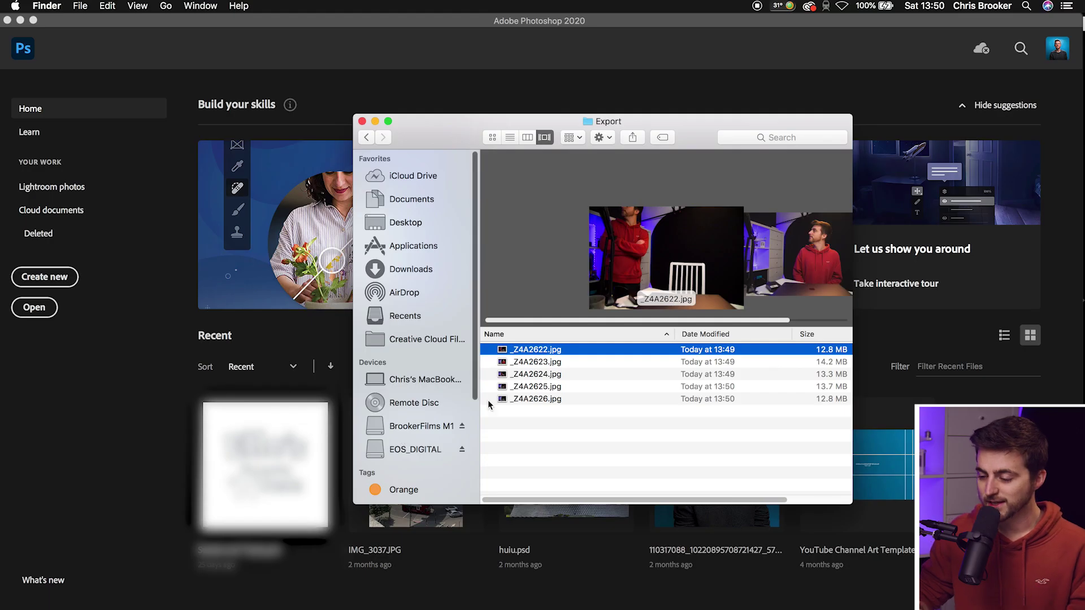
Look through the exported JPGs in the Export folder in Finder, from _Z4A2622.jpg to _Z4A2626.jpg
{"action": "key", "text": "Down"}
{"action": "key", "text": "Down"}
{"action": "key", "text": "Down"}
{"action": "key", "text": "Down"}
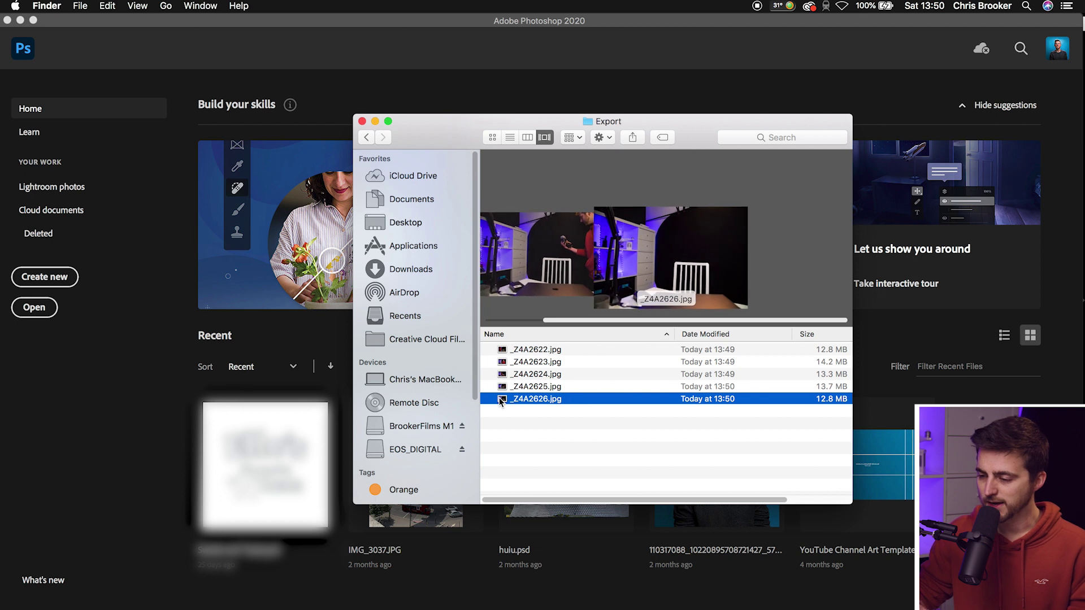
{"action": "left_click", "coordinate": [553, 412]}
Open _Z4A2622.jpg from the Export folder in Adobe Photoshop 2020
{"action": "left_click", "coordinate": [550, 350]}
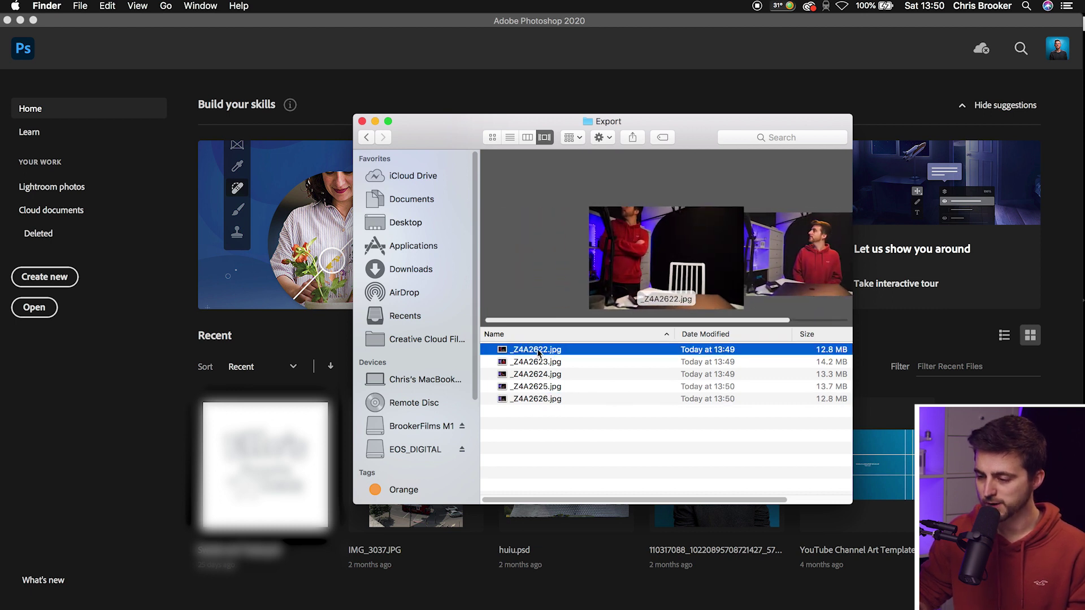
{"action": "right_click", "coordinate": [531, 351]}
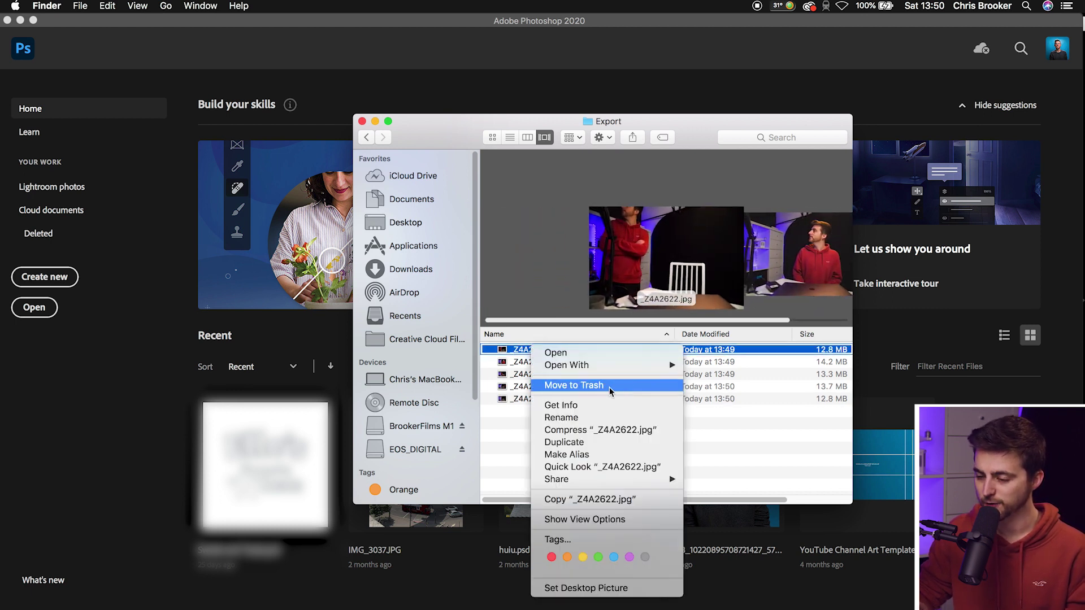
{"action": "mouse_move", "coordinate": [651, 365]}
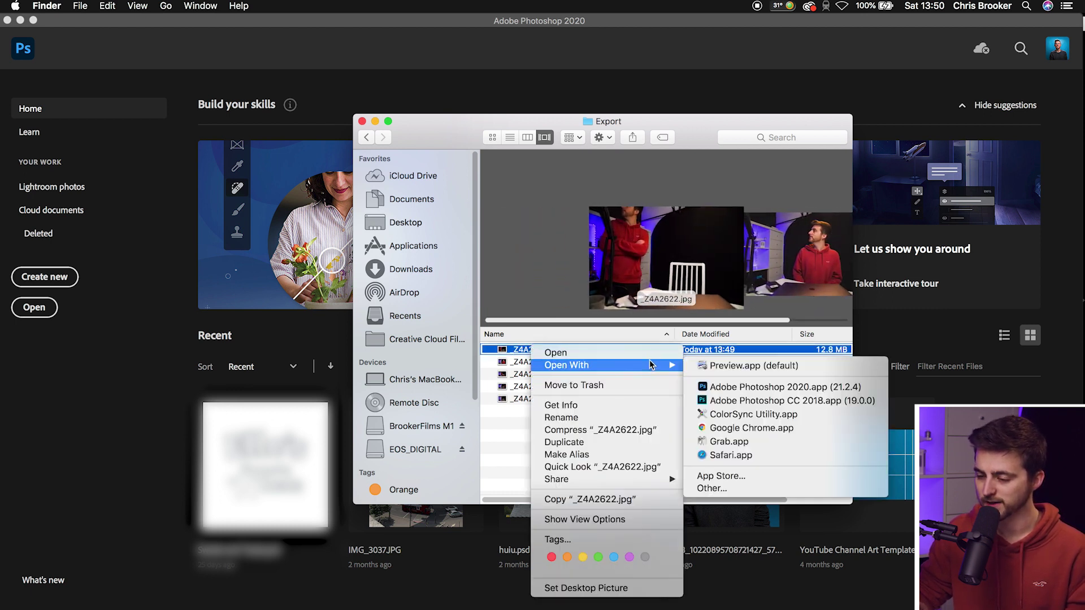
{"action": "left_click", "coordinate": [761, 388]}
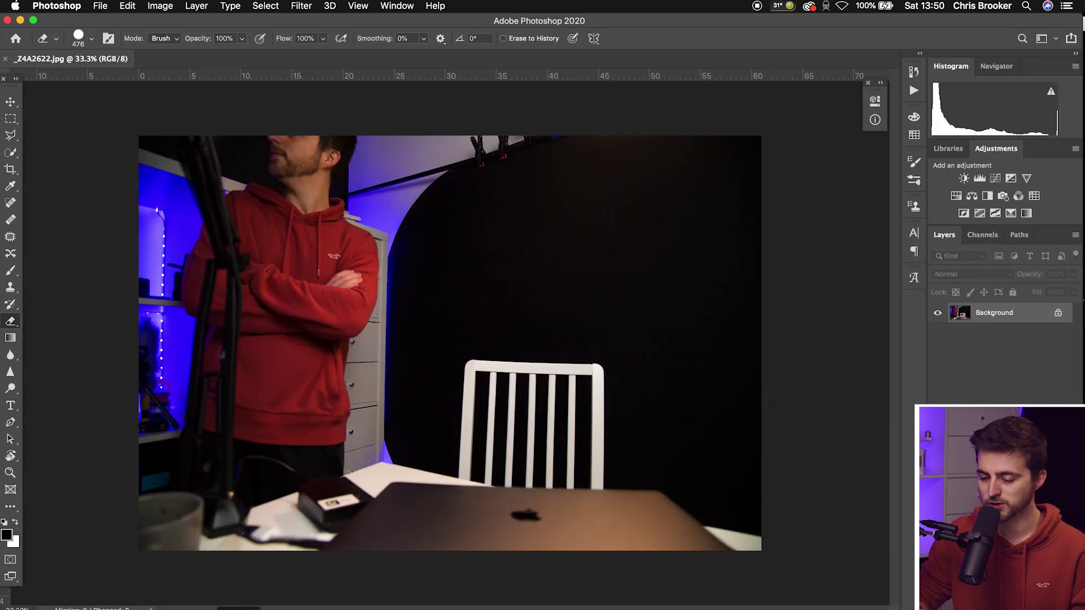
Place the other four exported photos, _Z4A2623.jpg to _Z4A2626.jpg, into the open _Z4A2622.jpg document as separate full-size layers
{"action": "key", "text": "super+Tab"}
{"action": "left_click", "coordinate": [569, 368]}
{"action": "key", "text": "shift+Down"}
{"action": "key", "text": "shift+Down"}
{"action": "key", "text": "shift+Down"}
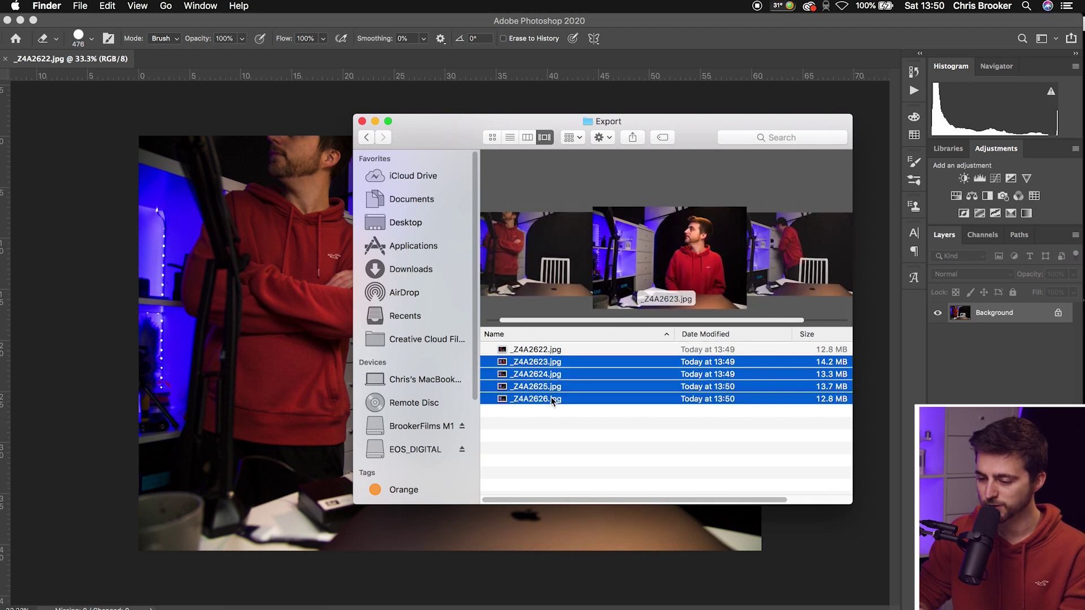
{"action": "left_click_drag", "start_coordinate": [549, 365], "coordinate": [320, 290]}
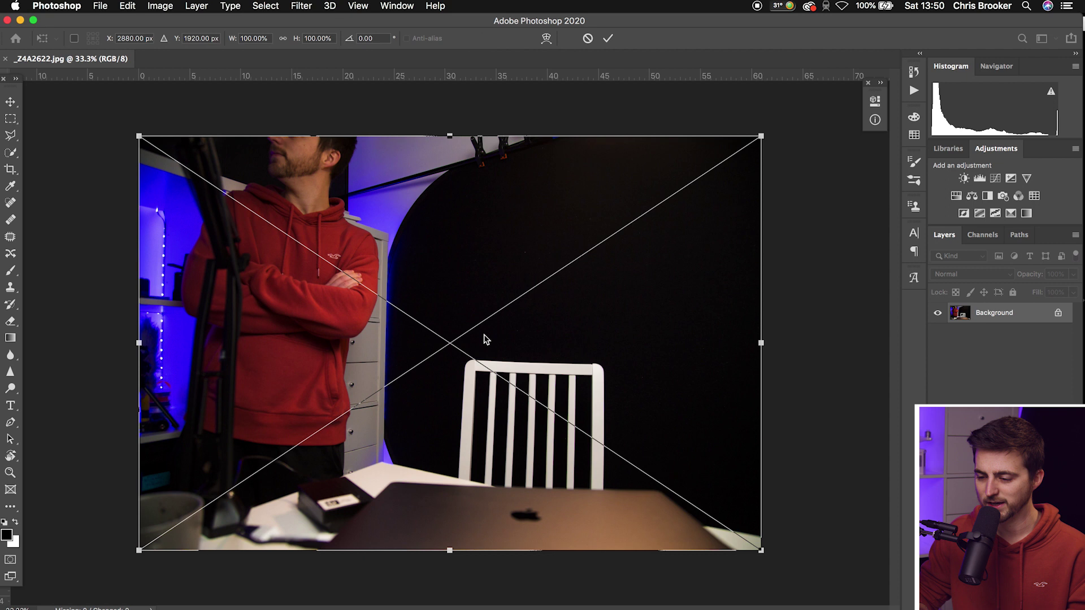
{"action": "key", "text": "Return"}
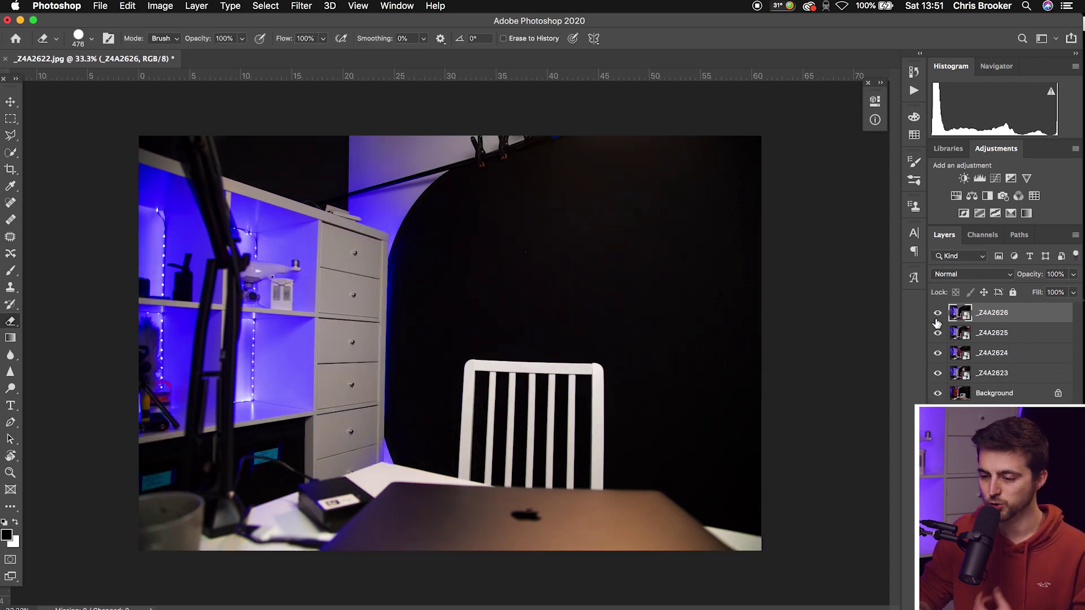
Check the pose on each placed photo layer by hiding and showing _Z4A2626, _Z4A2625, _Z4A2624 and _Z4A2623
{"action": "left_click", "coordinate": [939, 314]}
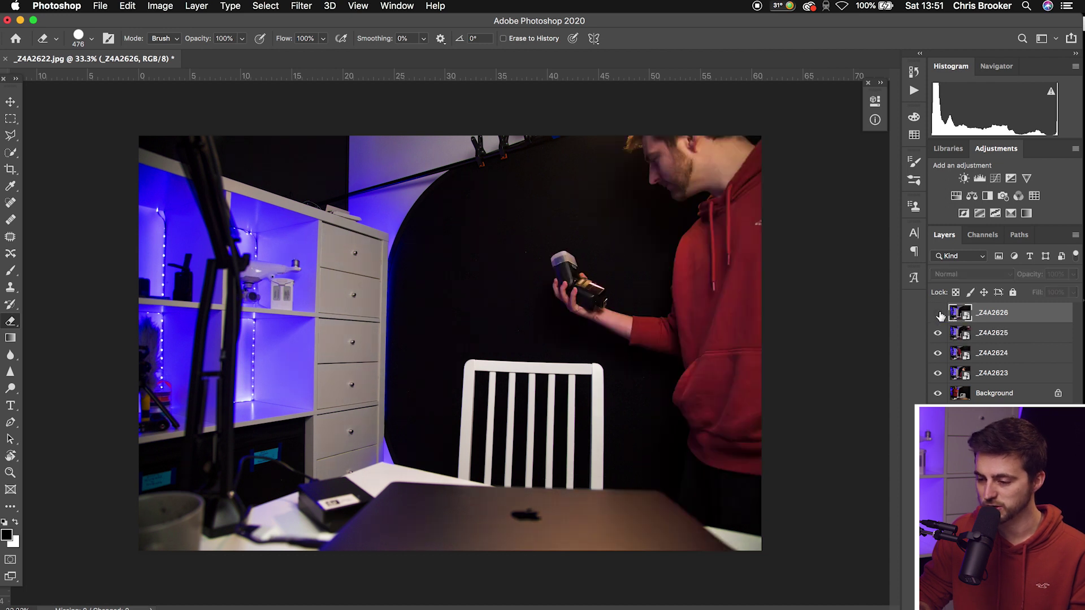
{"action": "left_click", "coordinate": [938, 334]}
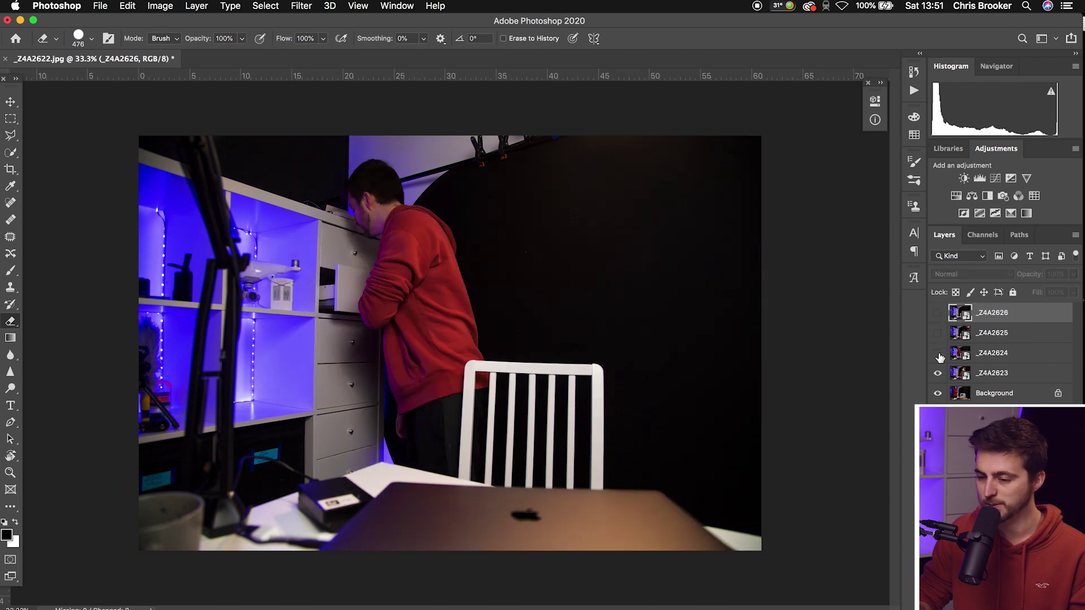
{"action": "left_click", "coordinate": [939, 354]}
{"action": "left_click", "coordinate": [938, 373]}
{"action": "left_click", "coordinate": [938, 374]}
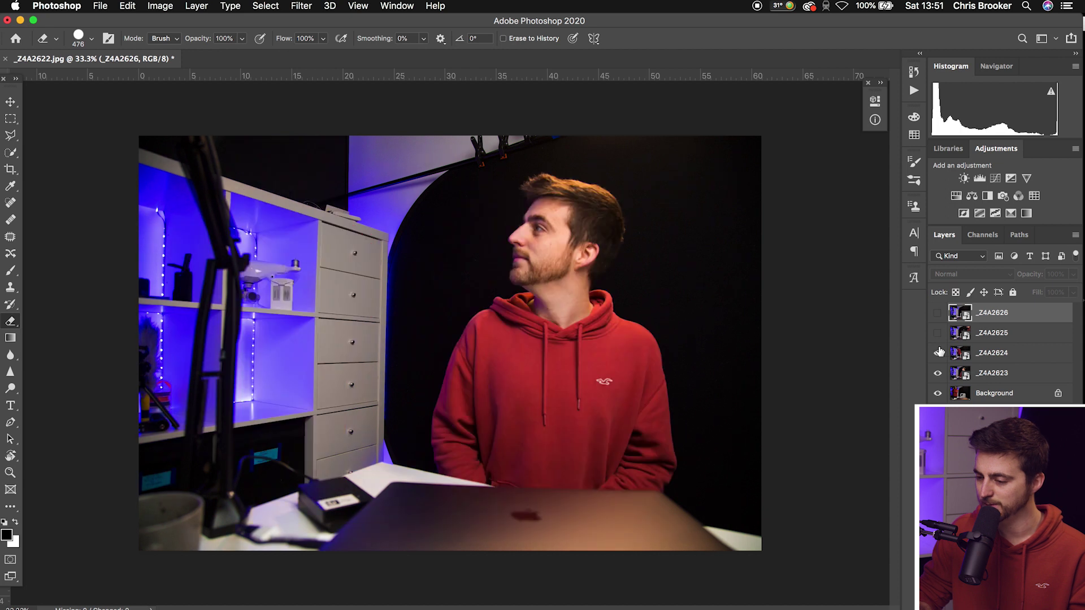
{"action": "left_click", "coordinate": [939, 353]}
{"action": "left_click", "coordinate": [938, 333]}
{"action": "left_click", "coordinate": [938, 313]}
{"action": "left_click", "coordinate": [939, 313]}
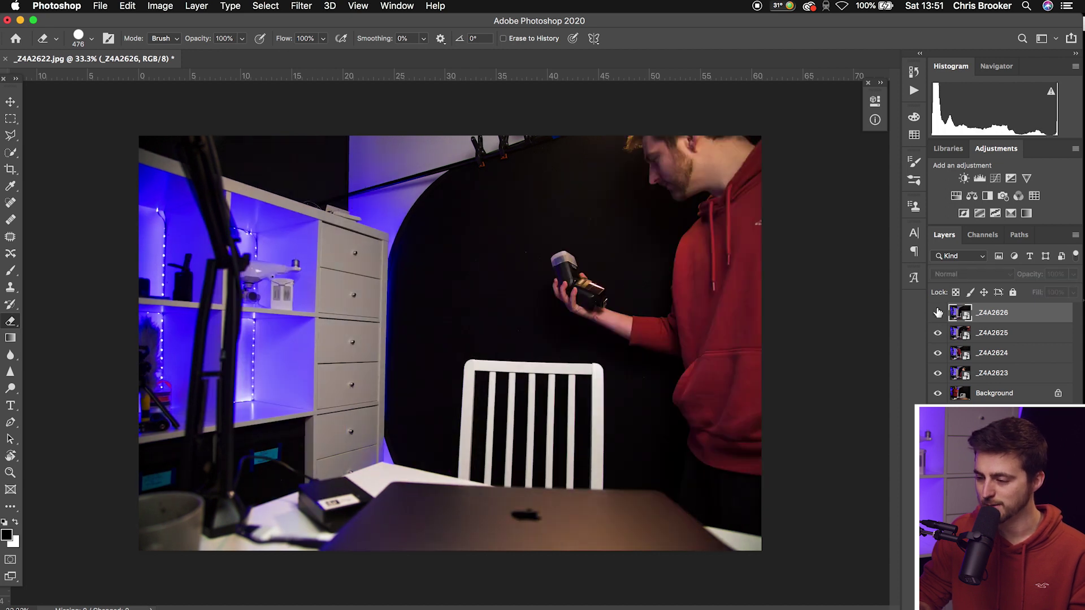
{"action": "left_click", "coordinate": [938, 334]}
{"action": "left_click", "coordinate": [939, 334]}
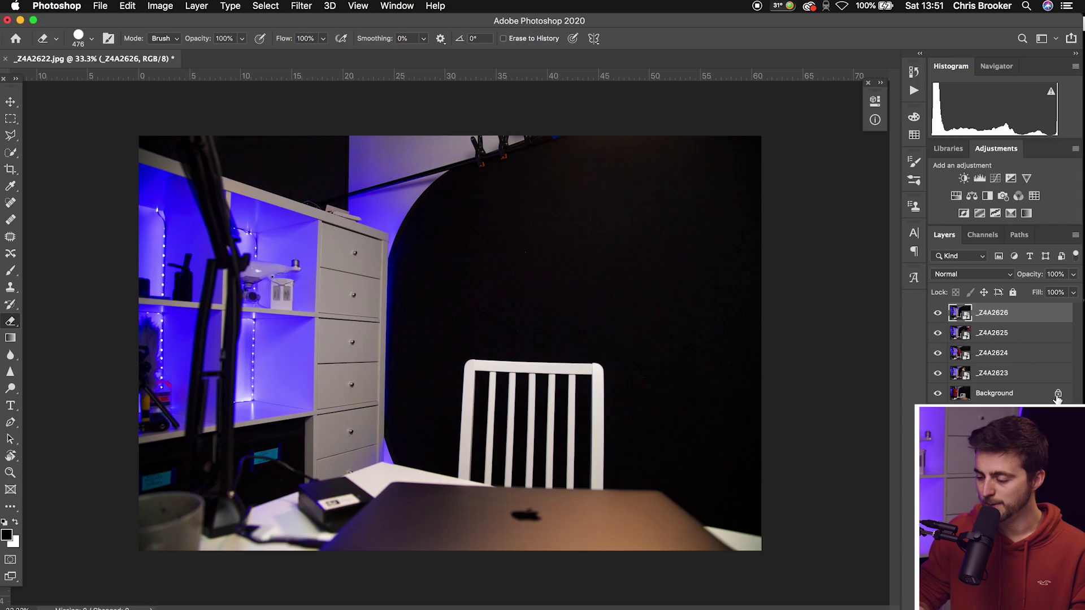
Unlock the Background layer, then move the empty-room layer _Z4A2626 to the bottom of the stack and lock it
{"action": "left_click", "coordinate": [1034, 396]}
{"action": "left_click", "coordinate": [1058, 394]}
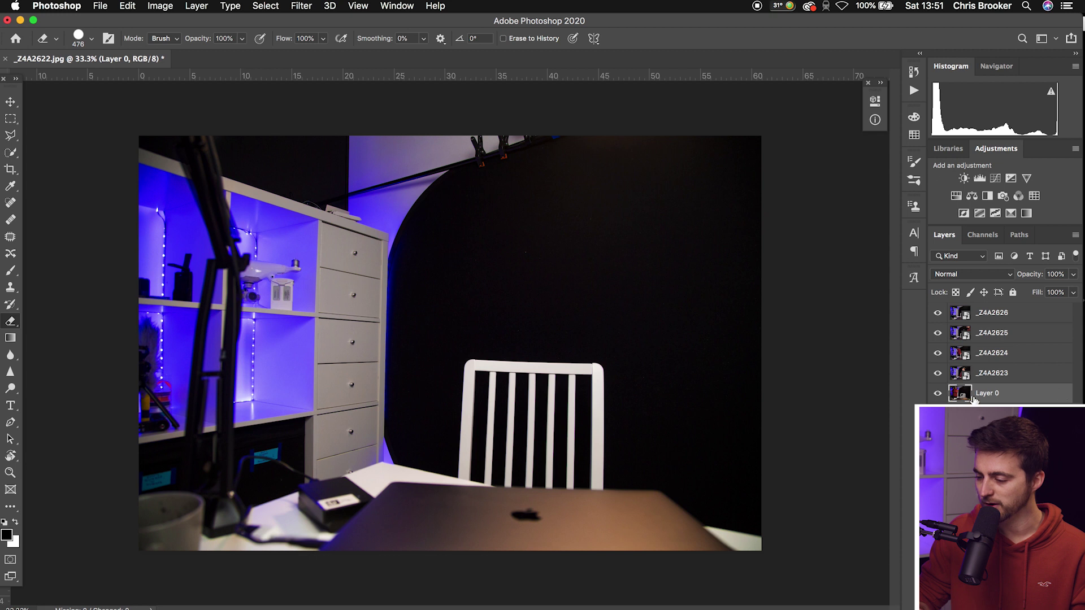
{"action": "left_click_drag", "start_coordinate": [995, 315], "coordinate": [996, 403]}
{"action": "left_click", "coordinate": [1012, 292]}
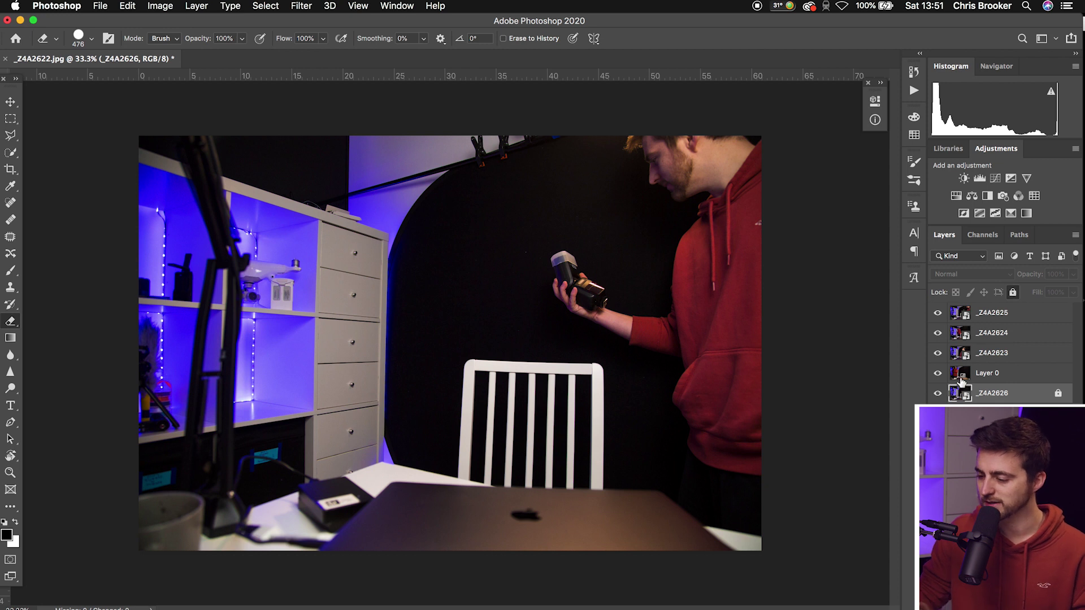
Outline the man holding the flash on _Z4A2625 with the Polygonal Lasso, copy him to a new layer and delete _Z4A2625
{"action": "left_click", "coordinate": [991, 314]}
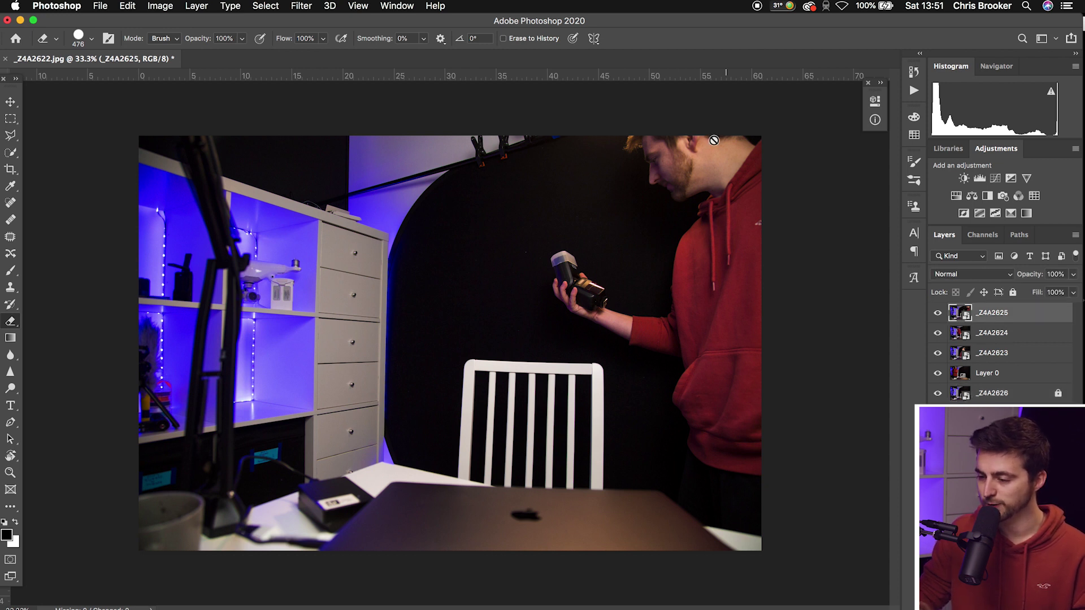
{"action": "left_click", "coordinate": [10, 135]}
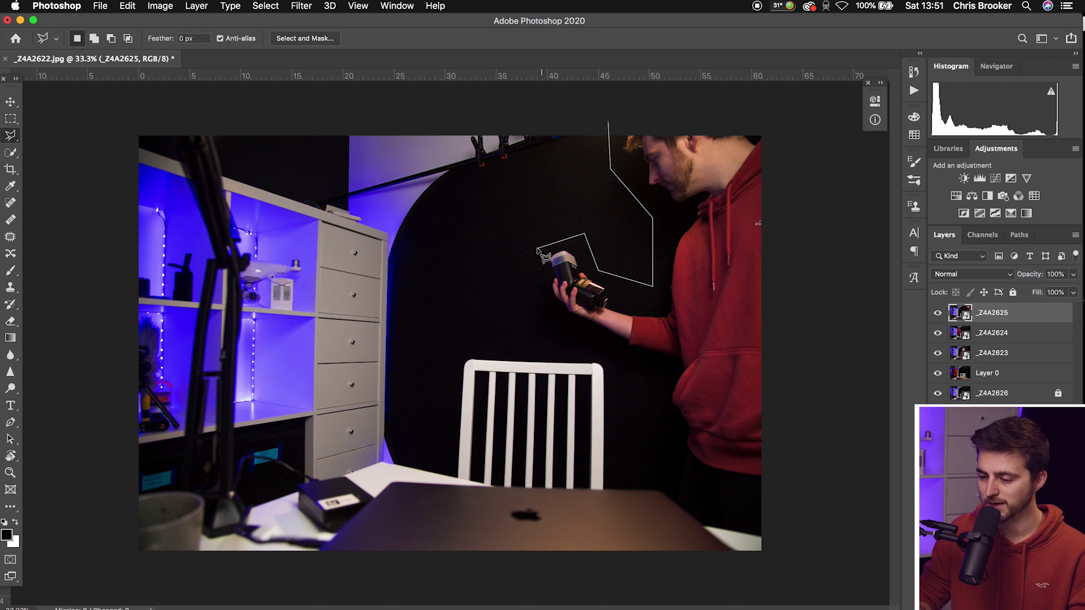
{"action": "left_click", "coordinate": [541, 319]}
{"action": "left_click", "coordinate": [654, 370]}
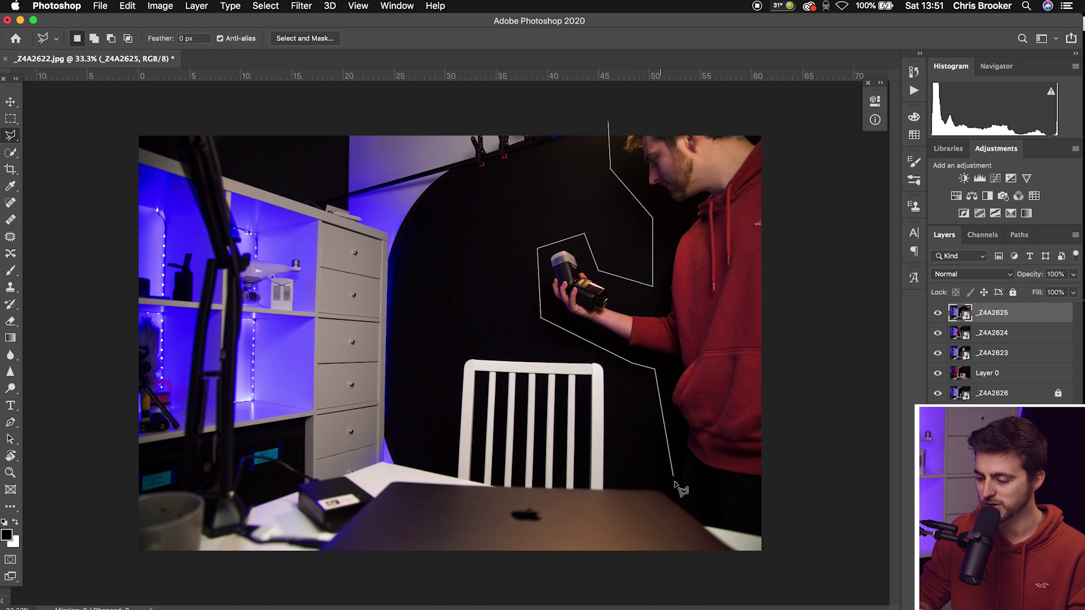
{"action": "left_click", "coordinate": [785, 570]}
{"action": "left_click", "coordinate": [795, 109]}
{"action": "left_click", "coordinate": [615, 121]}
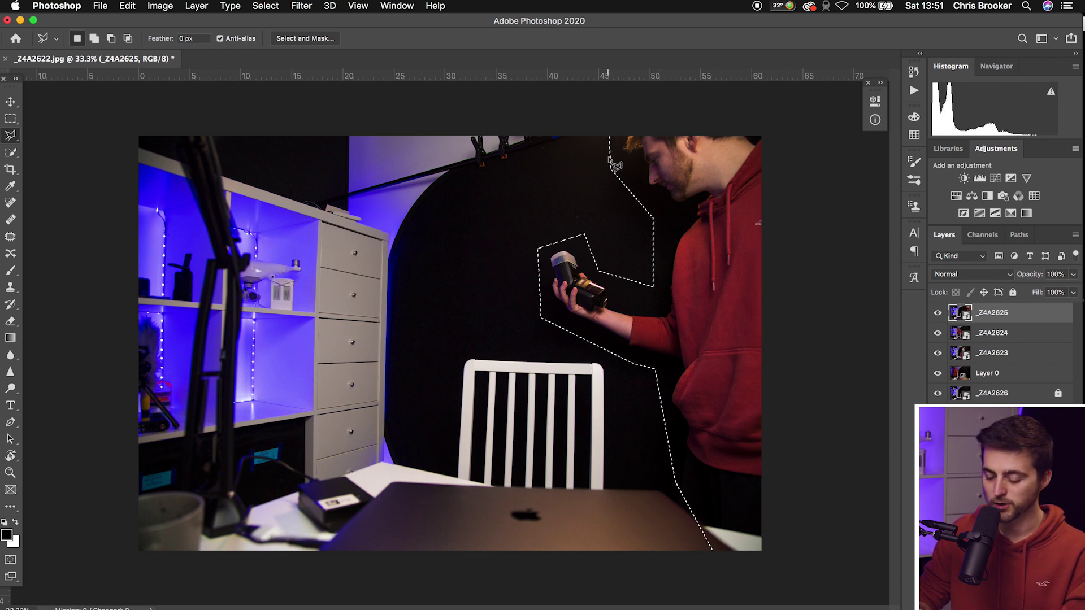
{"action": "key", "text": "super+c"}
{"action": "key", "text": "super+v"}
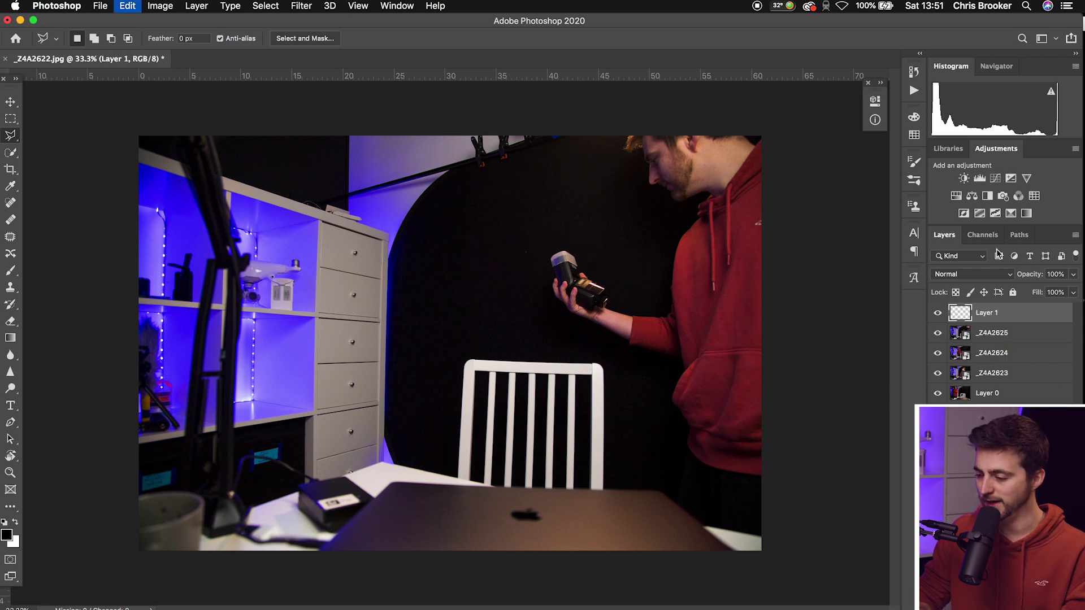
{"action": "left_click", "coordinate": [993, 334]}
{"action": "key", "text": "BackSpace"}
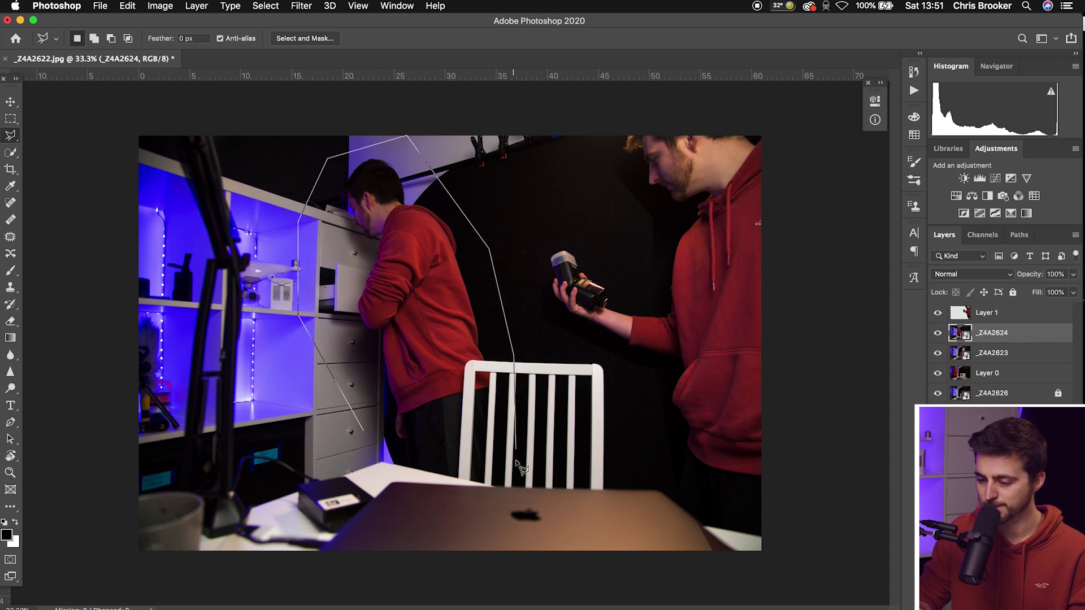
Outline the man at the drawers on _Z4A2624 with the Polygonal Lasso, copy him to a new layer and delete _Z4A2624
{"action": "left_click", "coordinate": [368, 438]}
{"action": "key", "text": "super+c"}
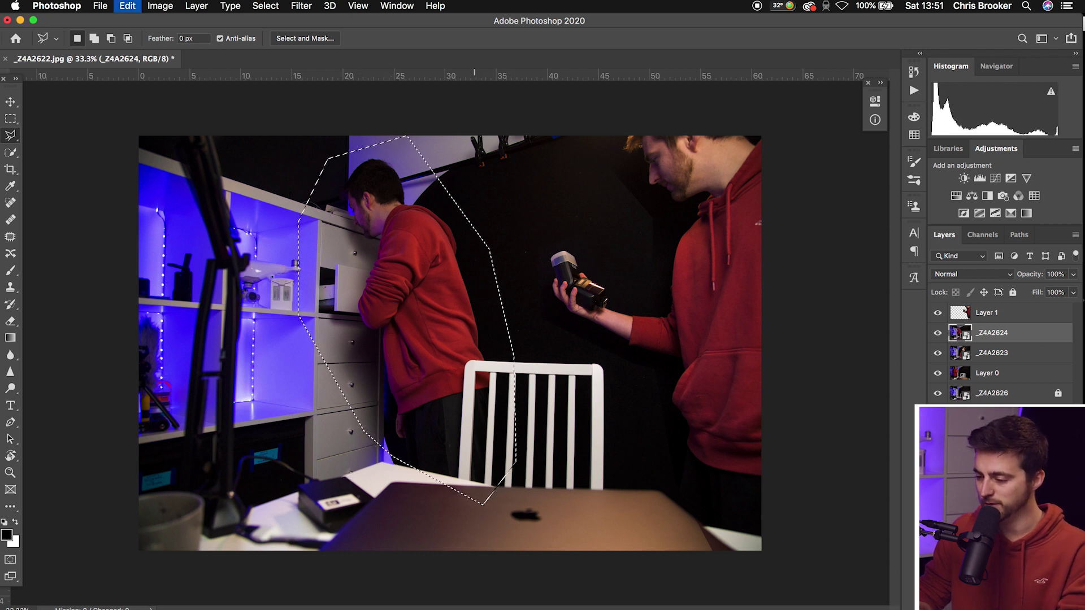
{"action": "key", "text": "super+v"}
{"action": "left_click", "coordinate": [994, 352]}
{"action": "key", "text": "Delete"}
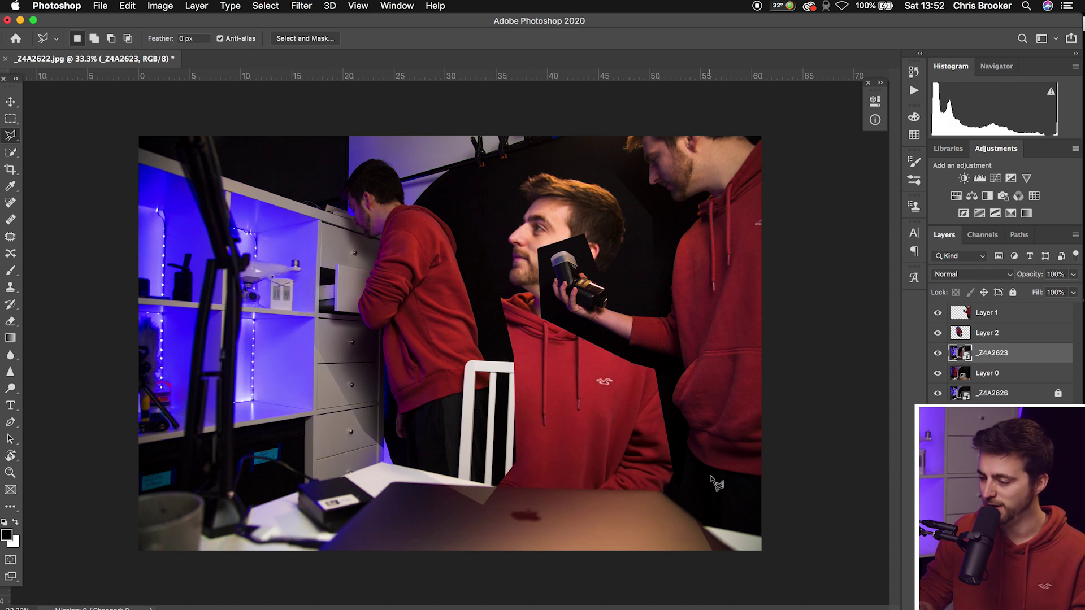
Move layer _Z4A2623 to the top of the stack and hide it, and place Layer 0 directly below it
{"action": "left_click_drag", "start_coordinate": [1036, 355], "coordinate": [1014, 315]}
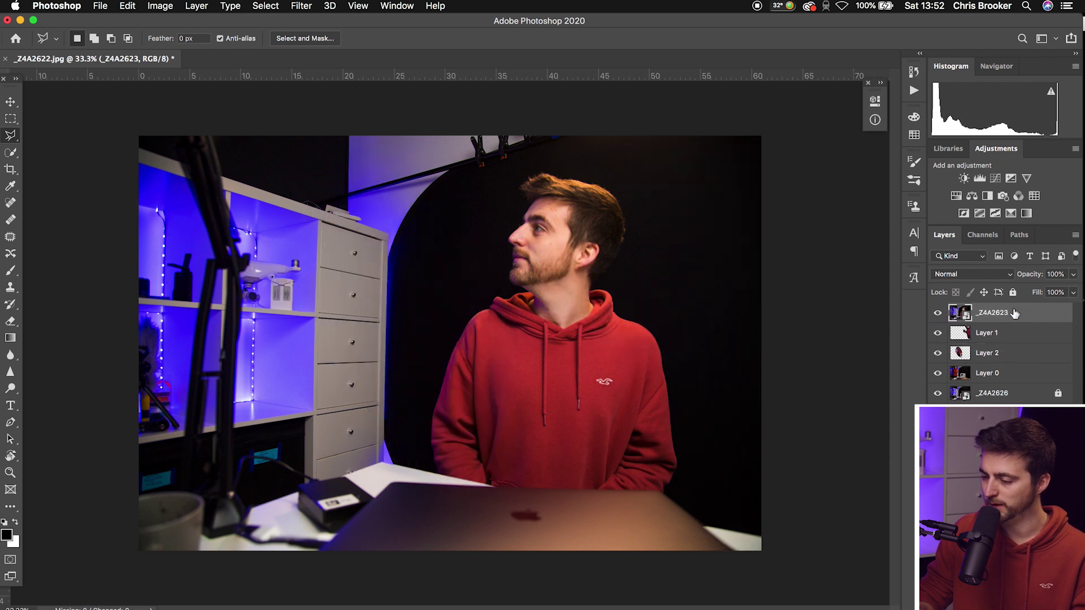
{"action": "left_click", "coordinate": [940, 314]}
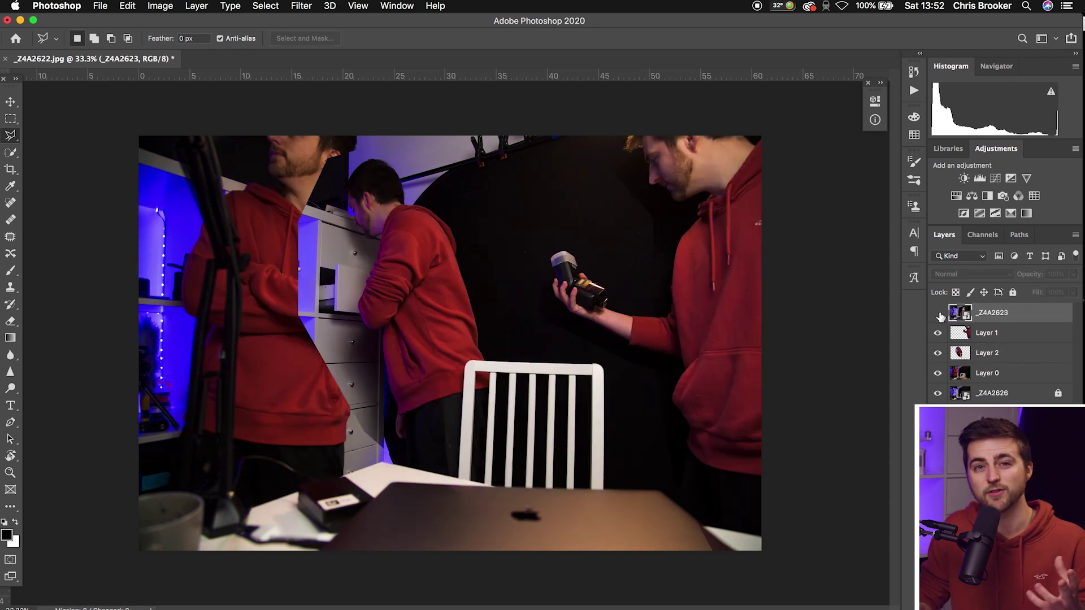
{"action": "left_click", "coordinate": [989, 373]}
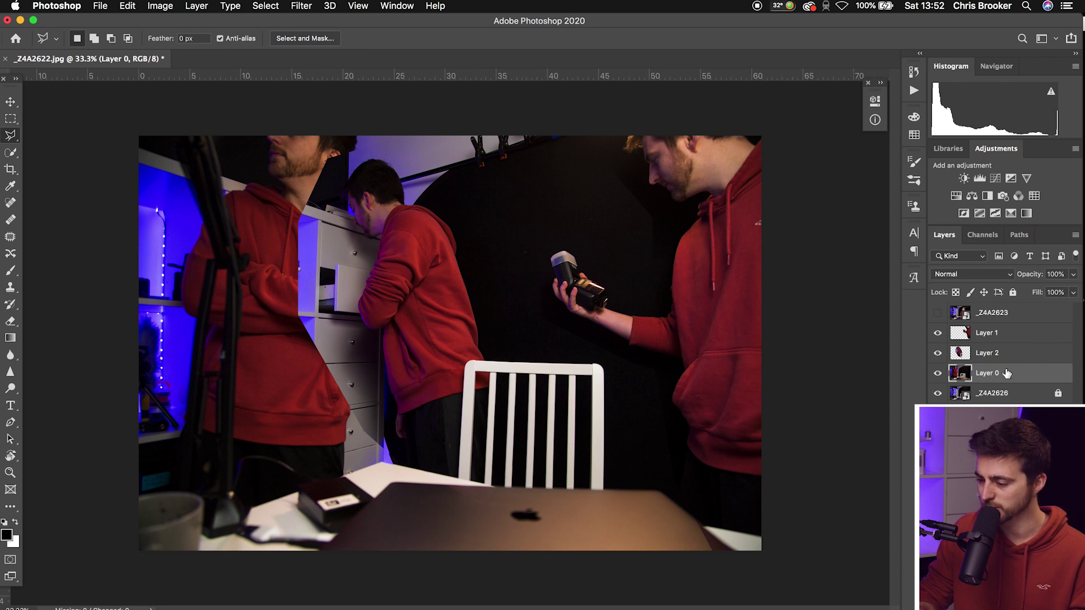
{"action": "left_click_drag", "start_coordinate": [999, 383], "coordinate": [1000, 335]}
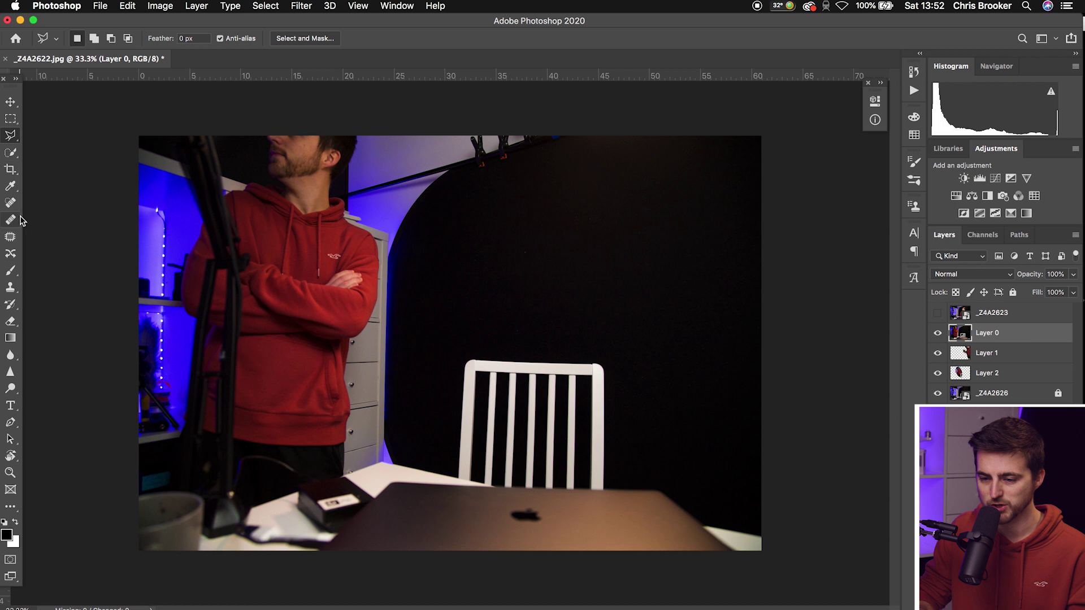
Roughly select the man with crossed arms on Layer 0 using the Quick Selection tool with a 370 px brush
{"action": "left_click", "coordinate": [8, 154]}
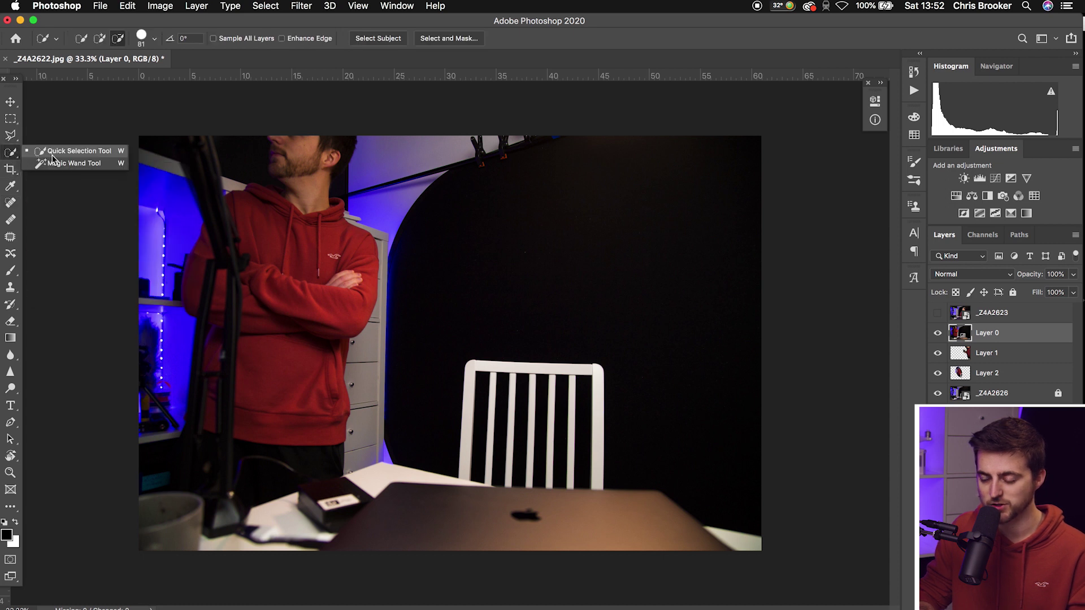
{"action": "left_click", "coordinate": [52, 153]}
{"action": "left_click", "coordinate": [154, 40]}
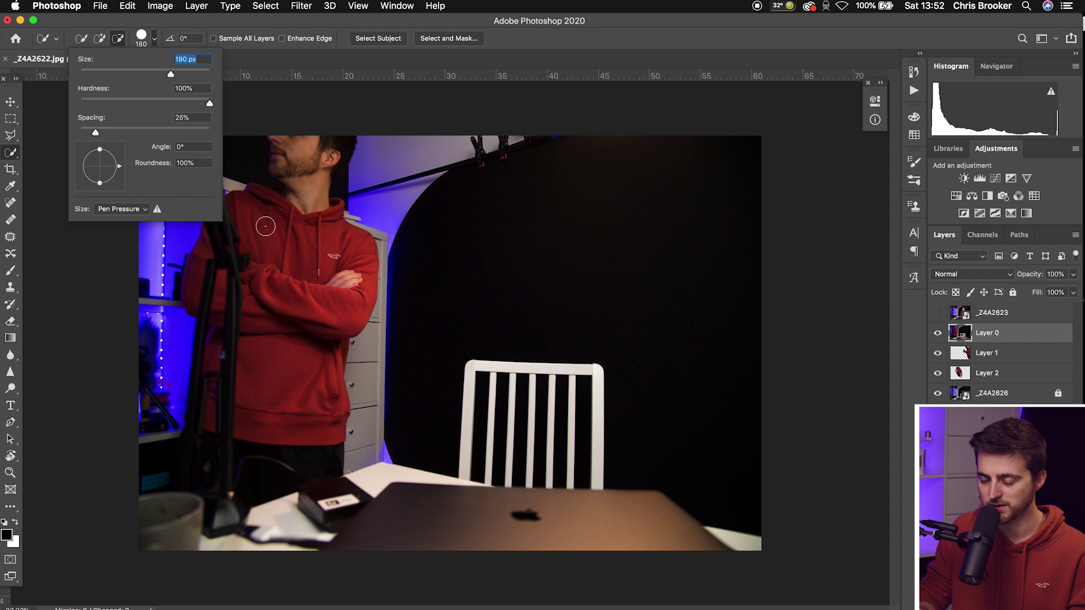
{"action": "left_click_drag", "start_coordinate": [178, 73], "coordinate": [188, 74]}
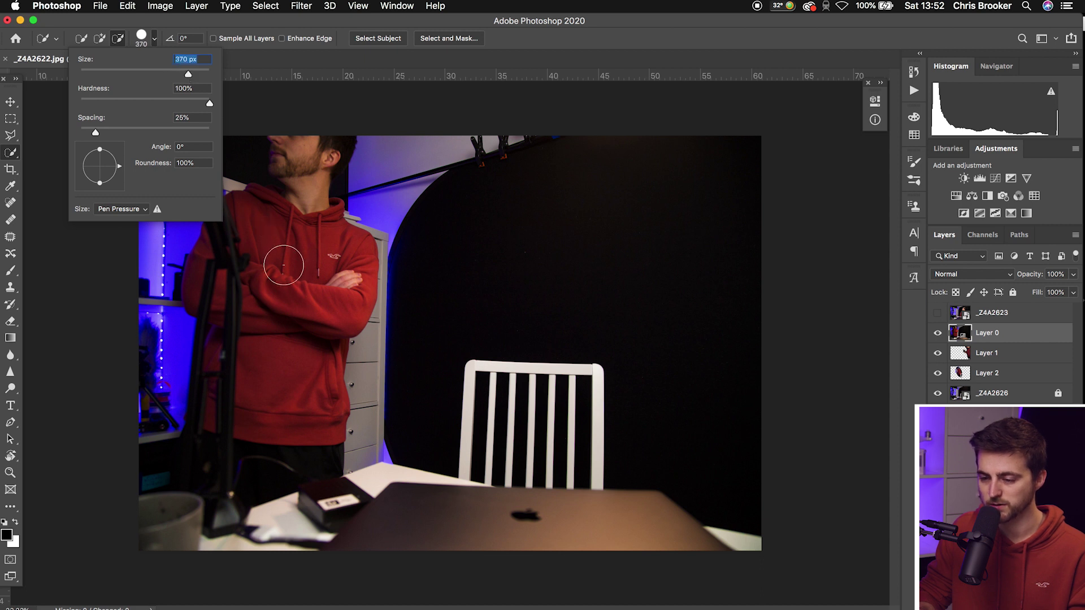
{"action": "left_click", "coordinate": [284, 269]}
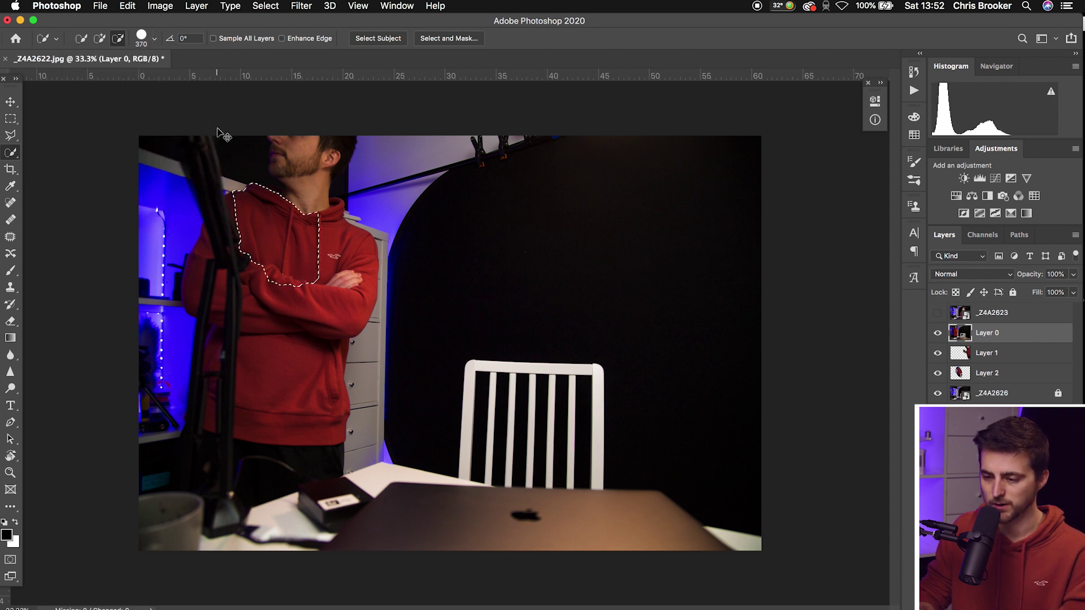
{"action": "scroll", "coordinate": [232, 211], "scroll_direction": "up", "scroll_amount": 3}
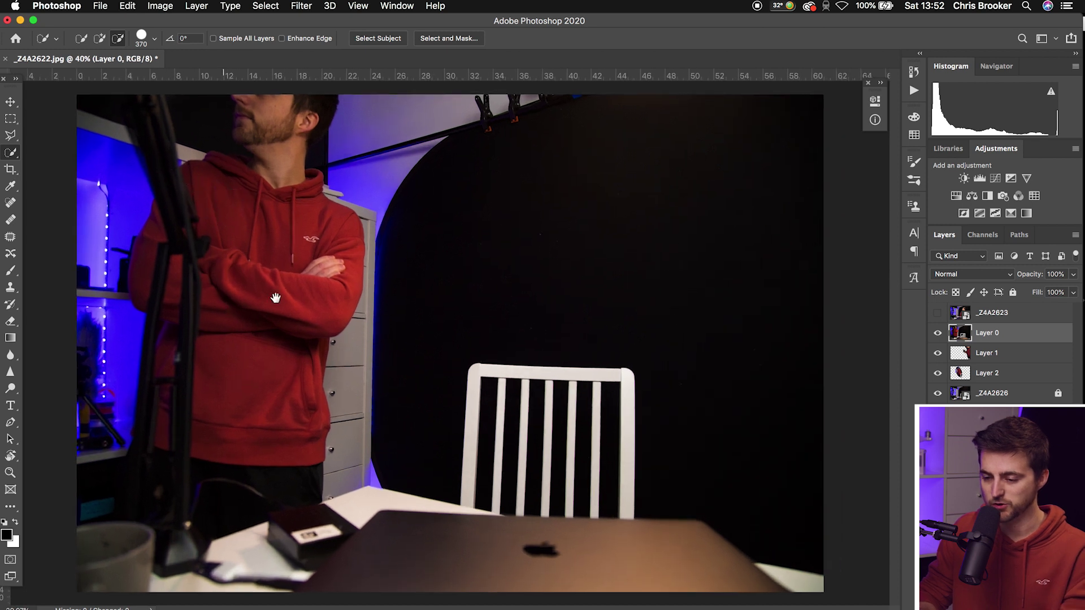
{"action": "mouse_move", "coordinate": [185, 492]}
{"action": "left_mouse_down"}
{"action": "mouse_move", "coordinate": [209, 294]}
{"action": "mouse_move", "coordinate": [186, 265]}
{"action": "mouse_move", "coordinate": [268, 150]}
{"action": "left_mouse_up"}
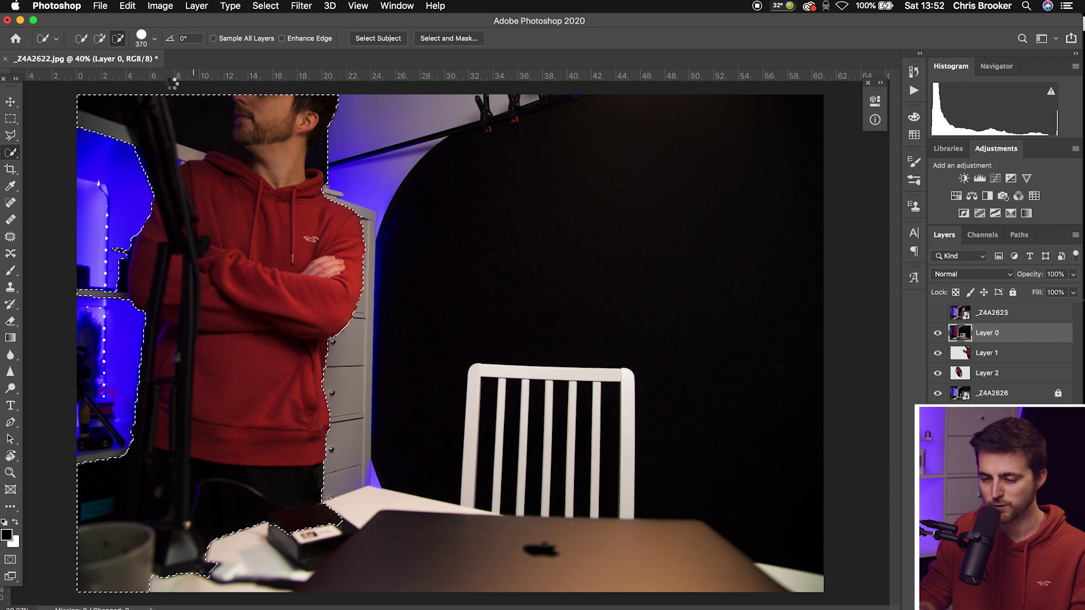
{"action": "left_click_drag", "start_coordinate": [271, 160], "coordinate": [338, 150]}
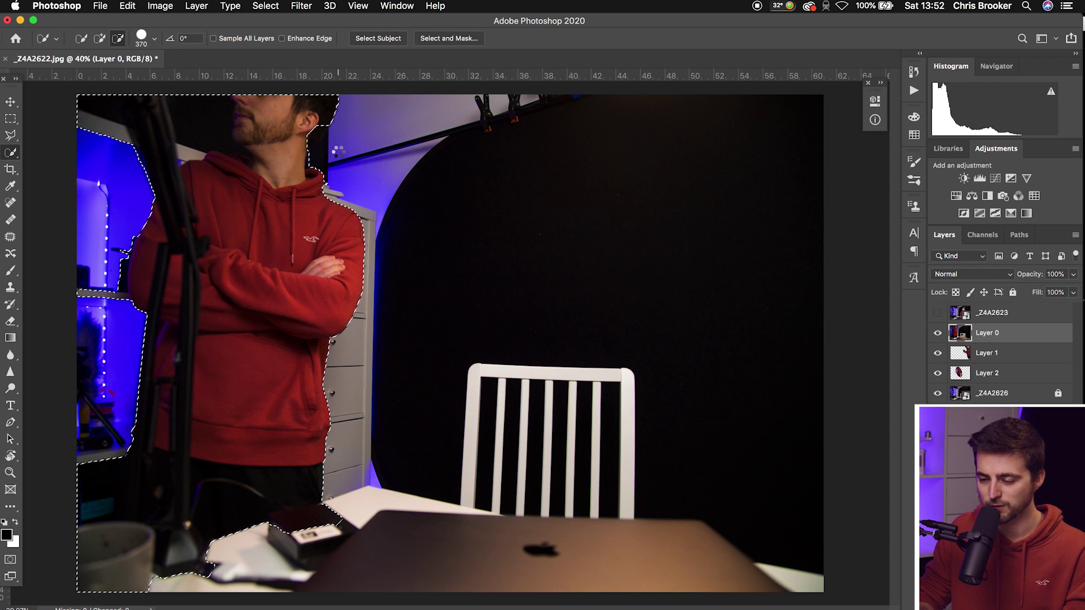
Refine the Quick Selection on Layer 0 by adding the hair behind the man's ear and subtracting the dark wall around his head and shoulder
{"action": "scroll", "coordinate": [256, 154], "scroll_direction": "up", "scroll_amount": 3}
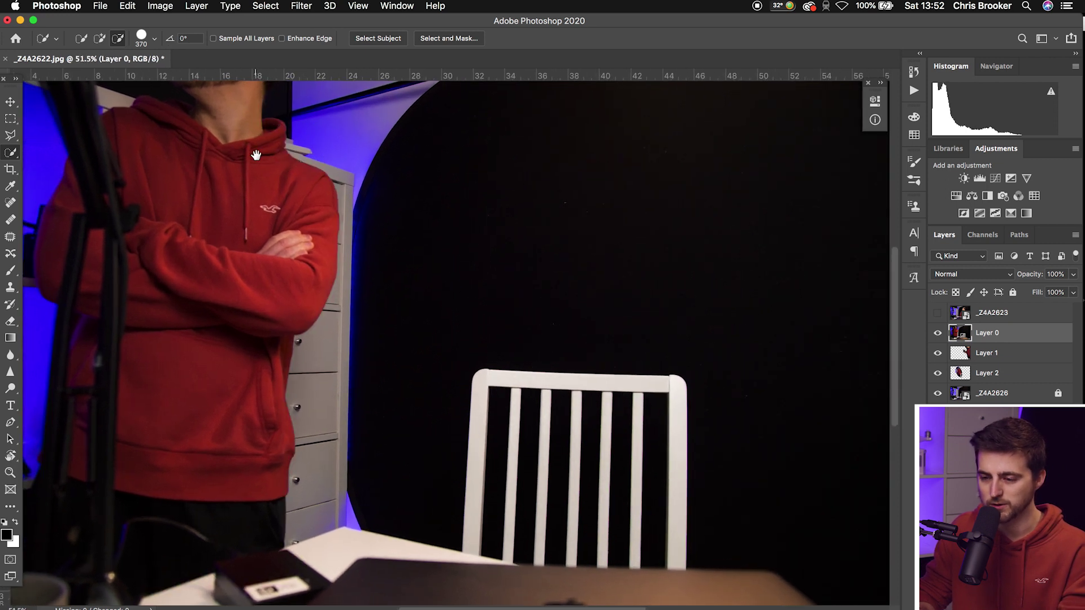
{"action": "left_click_drag", "start_coordinate": [256, 154], "coordinate": [307, 267]}
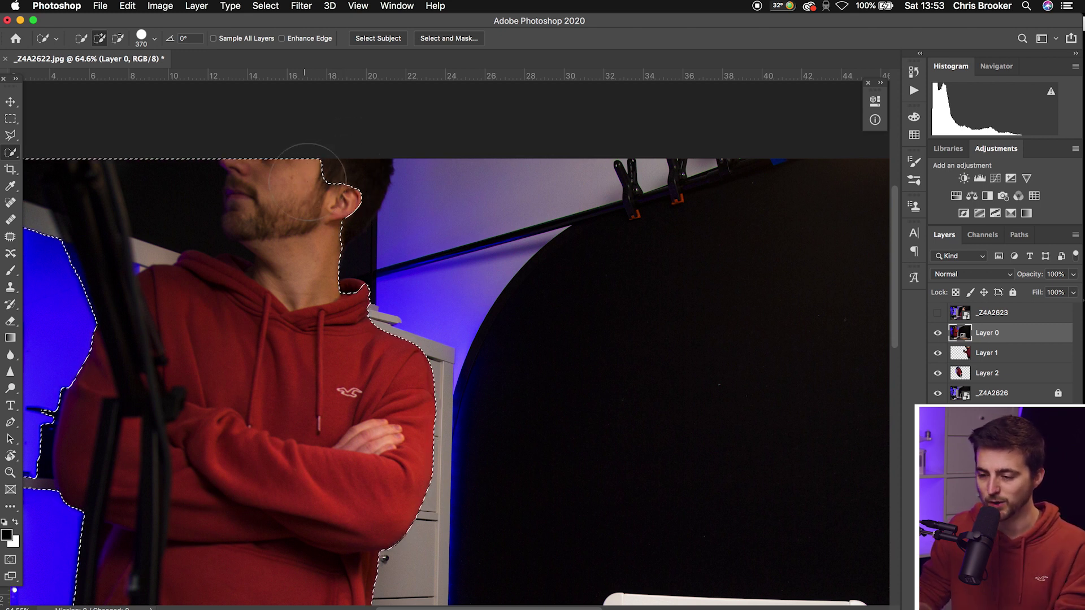
{"action": "mouse_move", "coordinate": [339, 170]}
{"action": "left_mouse_down"}
{"action": "mouse_move", "coordinate": [353, 184]}
{"action": "mouse_move", "coordinate": [331, 196]}
{"action": "left_mouse_up"}
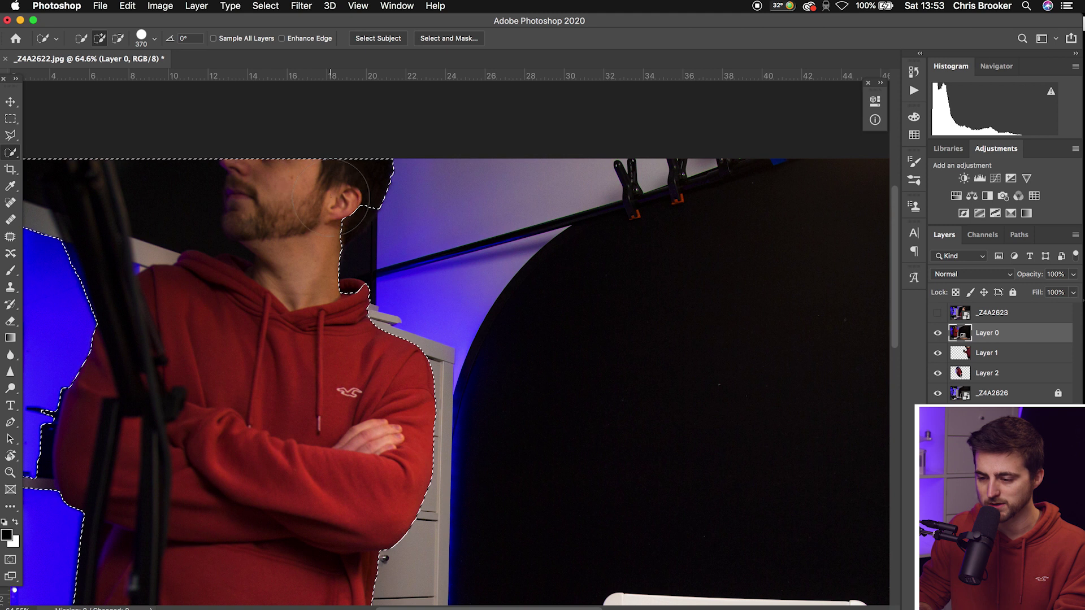
{"action": "scroll", "coordinate": [367, 208], "scroll_direction": "left", "scroll_amount": 5}
{"action": "scroll", "coordinate": [367, 208], "scroll_direction": "up", "scroll_amount": 1}
{"action": "left_click", "coordinate": [366, 208], "text": "alt"}
{"action": "left_click", "coordinate": [291, 207], "text": "alt"}
{"action": "left_click_drag", "start_coordinate": [207, 211], "coordinate": [283, 232]}
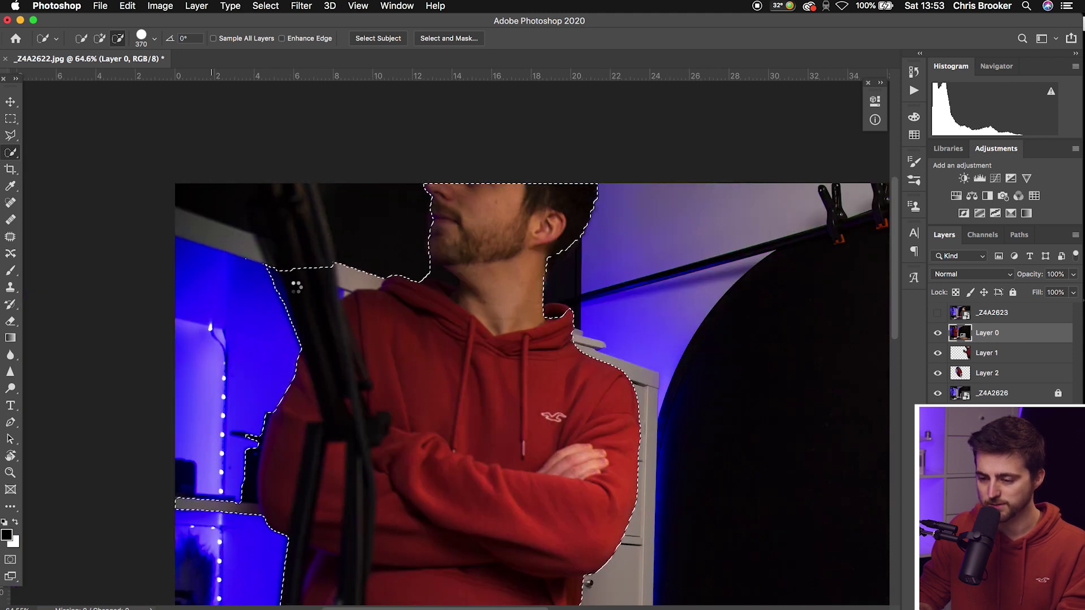
{"action": "left_click", "coordinate": [341, 258], "text": "alt"}
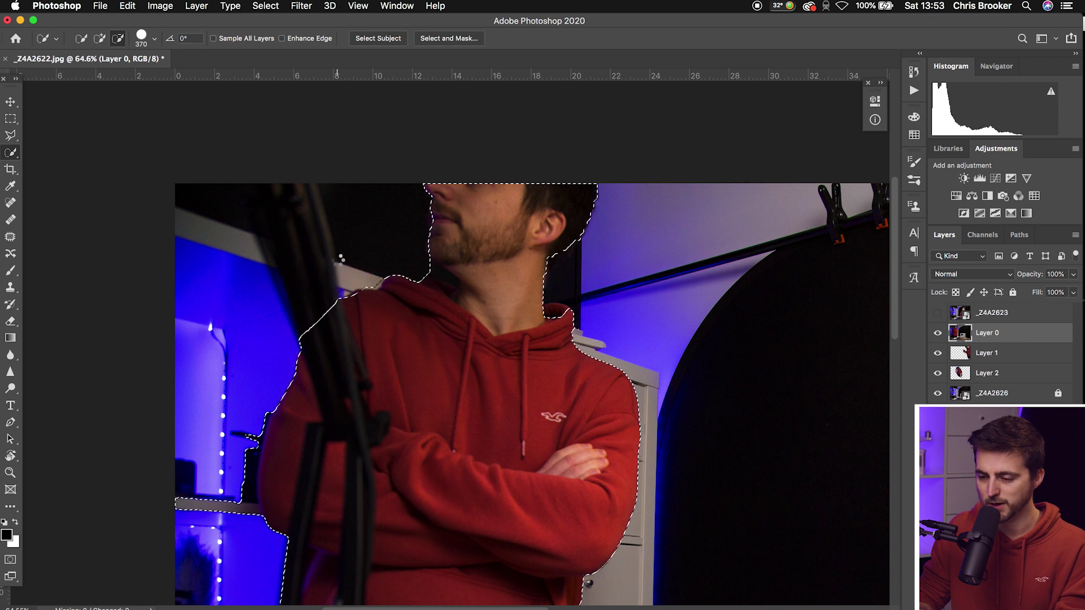
Copy the selected man with crossed arms to a new layer and delete Layer 0
{"action": "key", "text": "super+c"}
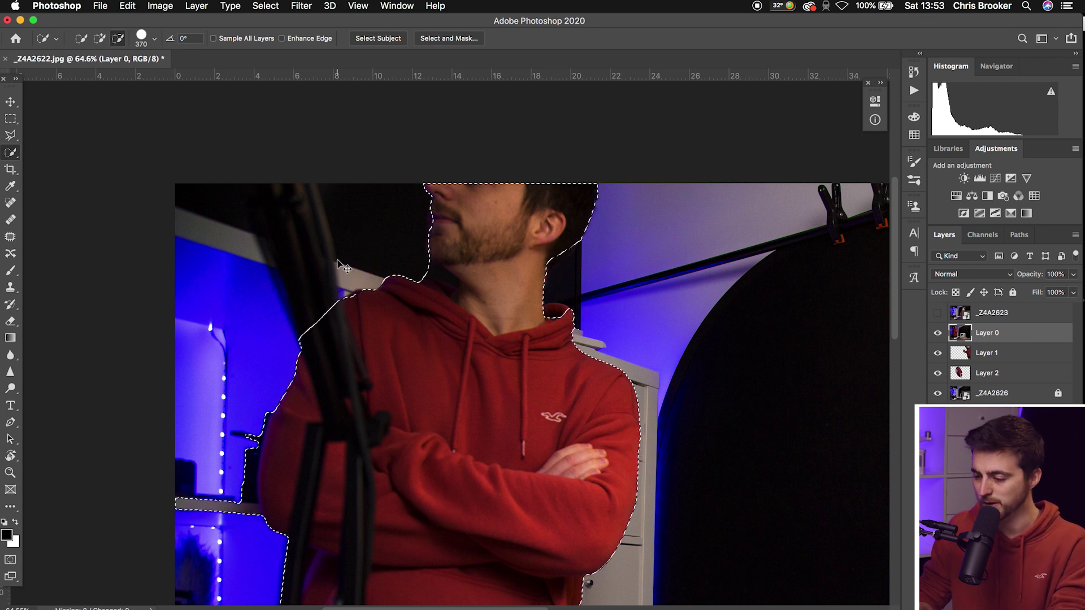
{"action": "key", "text": "super+v"}
{"action": "left_click", "coordinate": [989, 353]}
{"action": "key", "text": "BackSpace"}
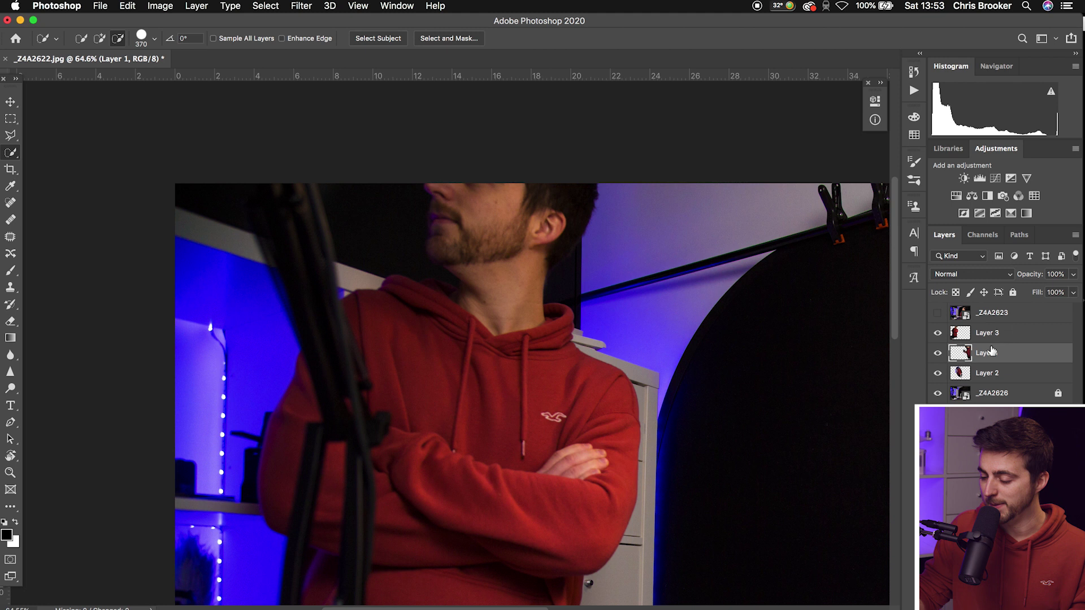
Show layer _Z4A2623 and select the seated man and the laptop on it with the Quick Selection tool
{"action": "scroll", "coordinate": [565, 371], "scroll_direction": "down", "scroll_amount": 6}
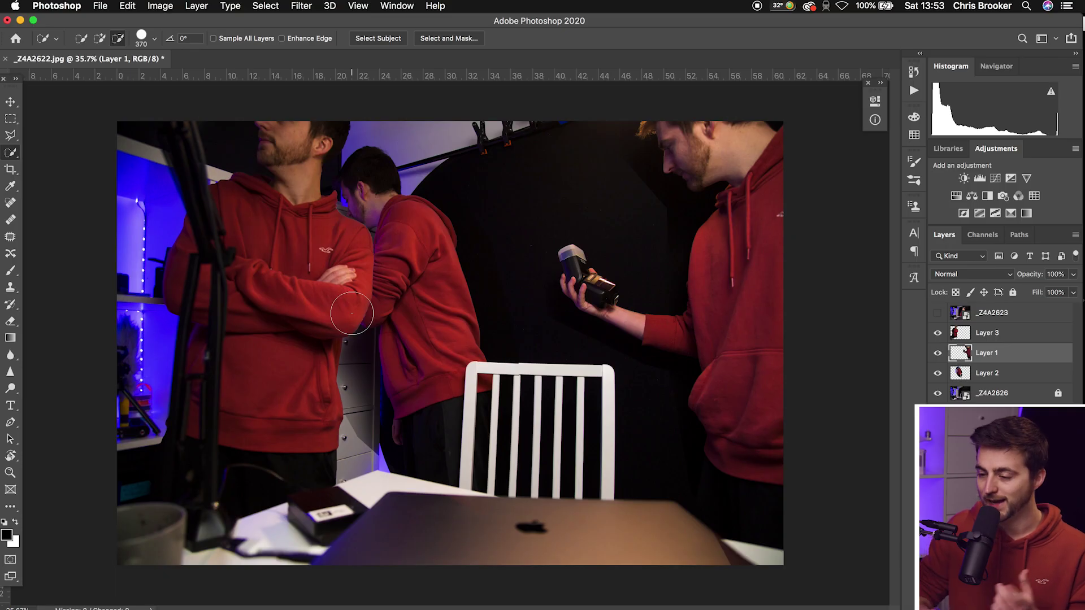
{"action": "left_click", "coordinate": [939, 314]}
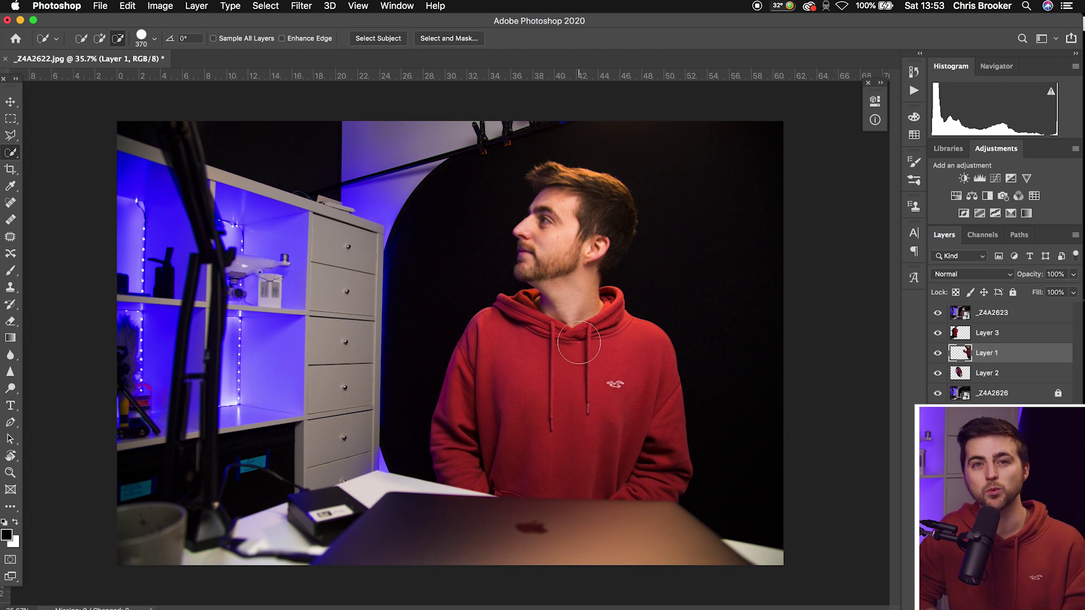
{"action": "left_click", "coordinate": [997, 321]}
{"action": "mouse_move", "coordinate": [472, 467]}
{"action": "left_mouse_down"}
{"action": "mouse_move", "coordinate": [476, 404]}
{"action": "mouse_move", "coordinate": [560, 283]}
{"action": "mouse_move", "coordinate": [553, 252]}
{"action": "mouse_move", "coordinate": [567, 199]}
{"action": "mouse_move", "coordinate": [558, 185]}
{"action": "mouse_move", "coordinate": [608, 215]}
{"action": "mouse_move", "coordinate": [594, 307]}
{"action": "mouse_move", "coordinate": [638, 369]}
{"action": "mouse_move", "coordinate": [642, 490]}
{"action": "left_mouse_up"}
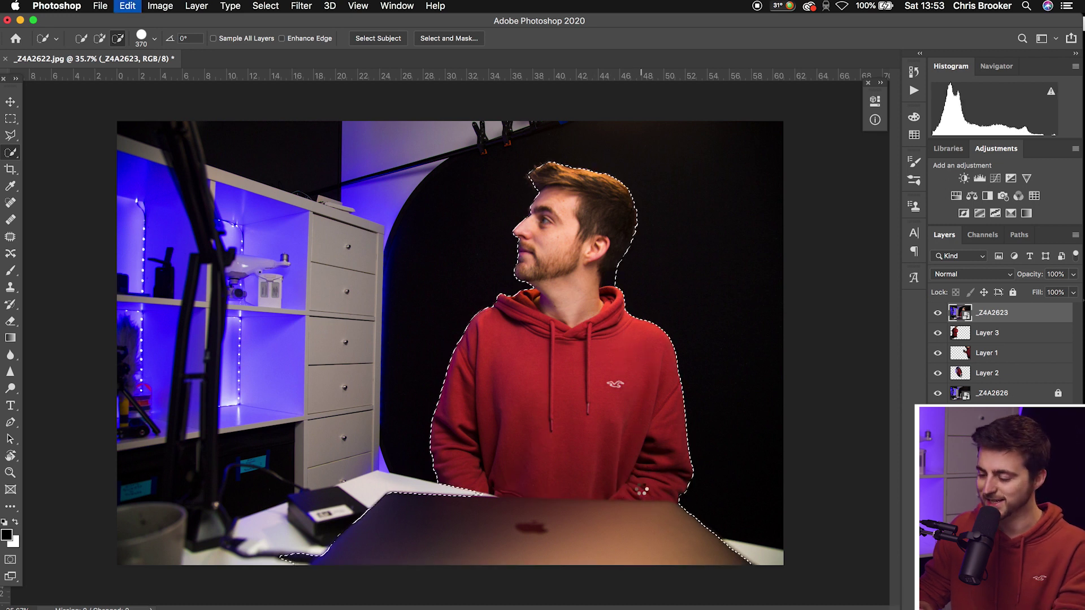
Copy the selected seated man and laptop to a new layer and delete _Z4A2623
{"action": "key", "text": "ctrl+j"}
{"action": "left_click", "coordinate": [992, 332]}
{"action": "key", "text": "Delete"}
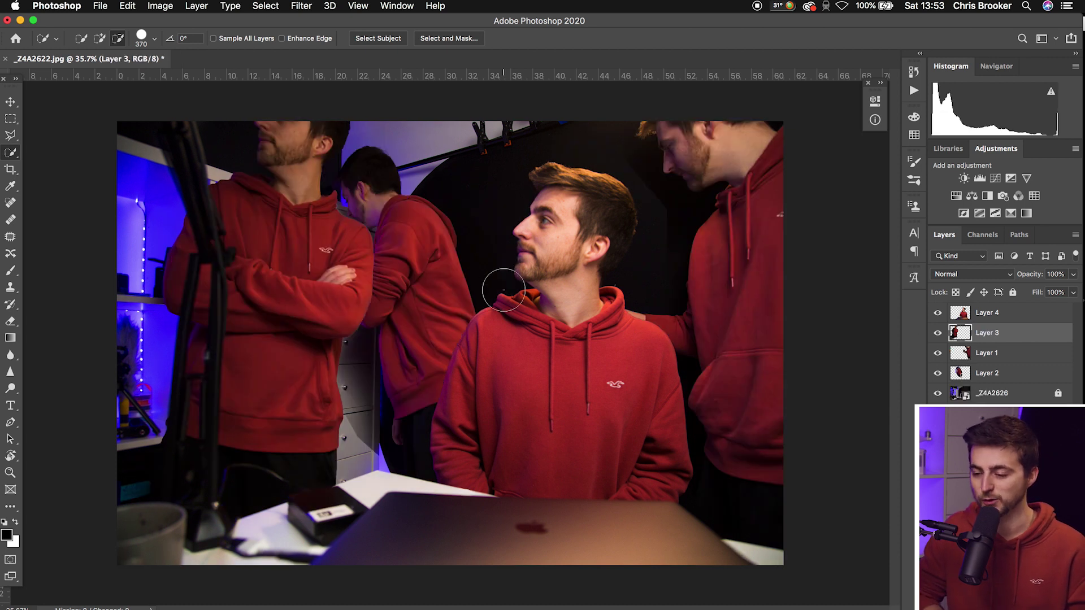
Make Layer 4 active and check the cutouts by hiding the _Z4A2626 empty-room layer and showing it again
{"action": "key", "text": "alt+bracketright"}
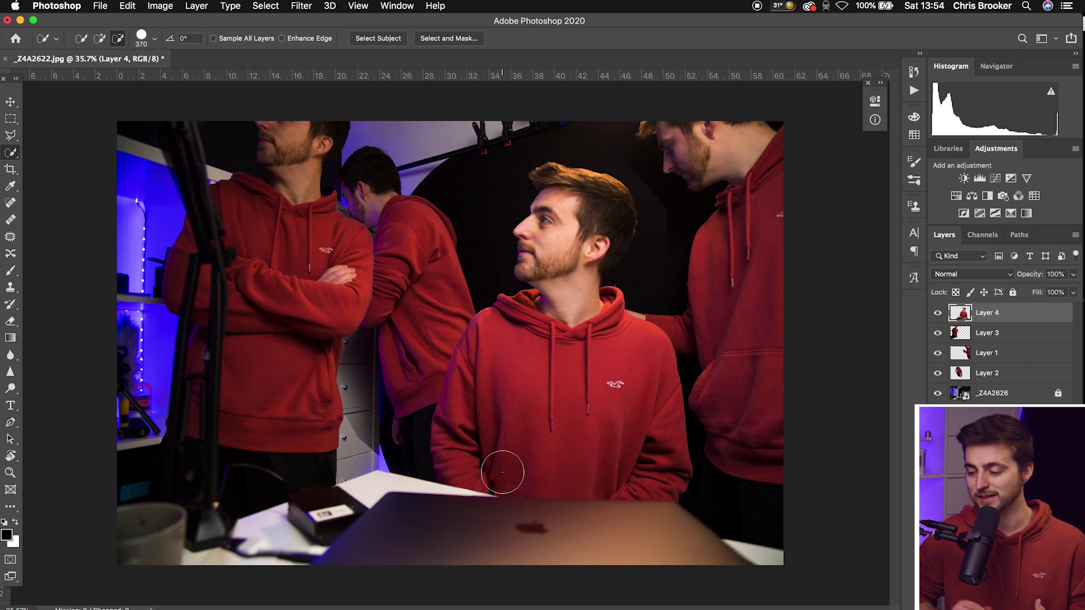
{"action": "left_click", "coordinate": [938, 394]}
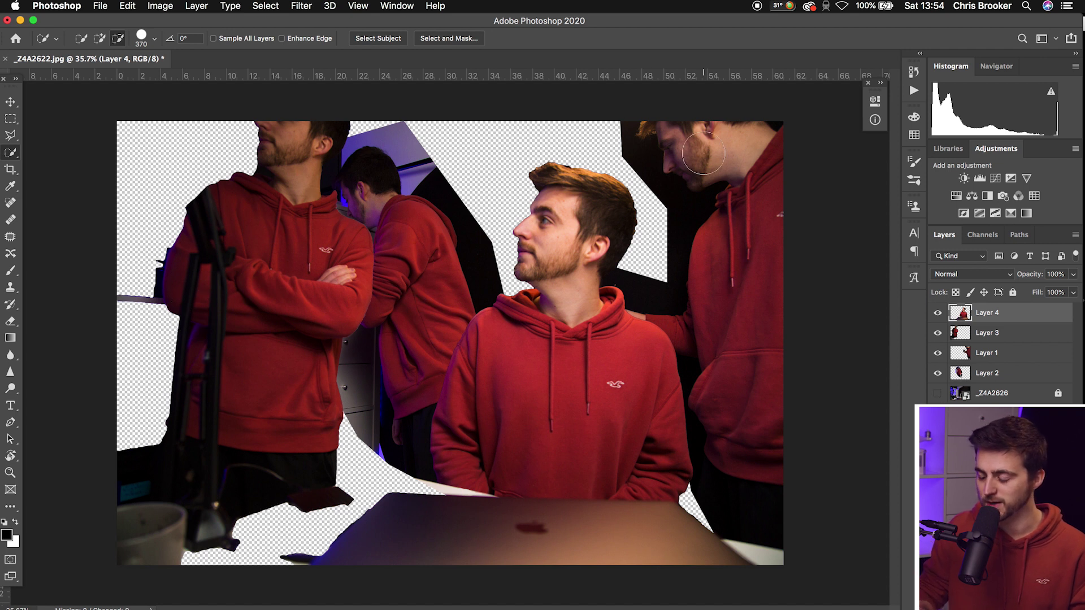
{"action": "left_click", "coordinate": [938, 394]}
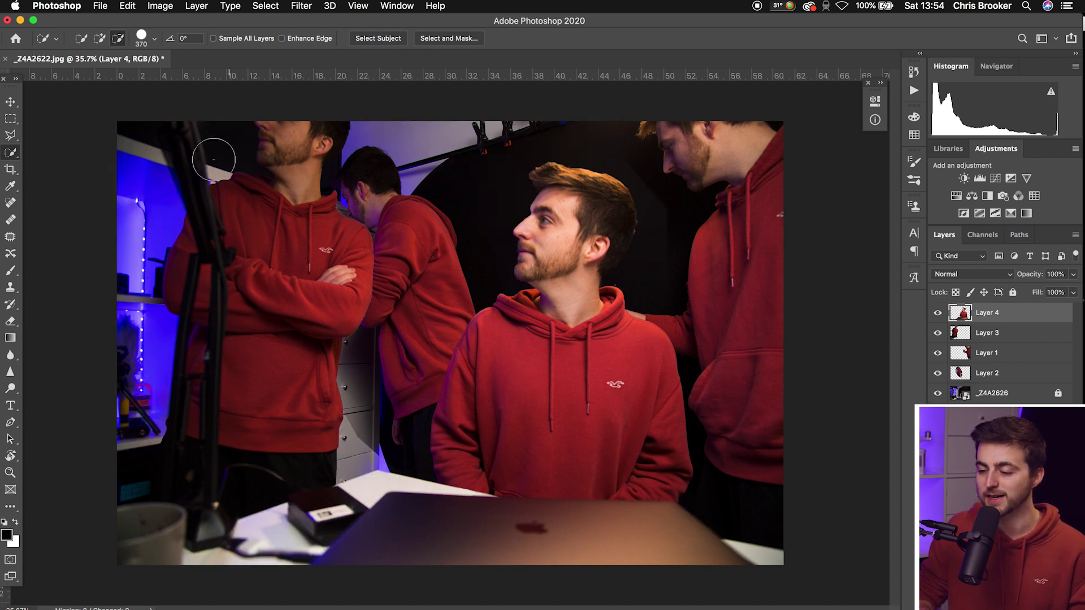